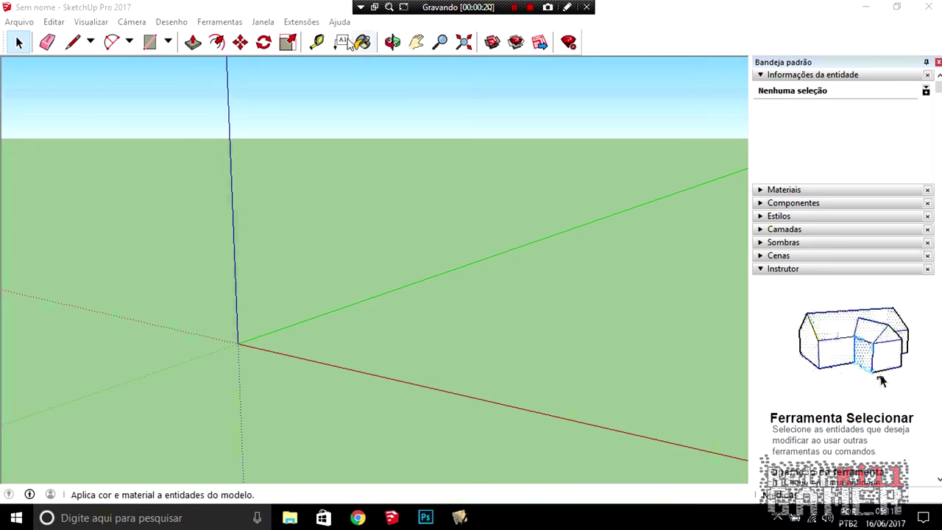
# - Launch the FluidImporter Lite import to bring a textured house model into the scene
pyautogui.click(301, 21)
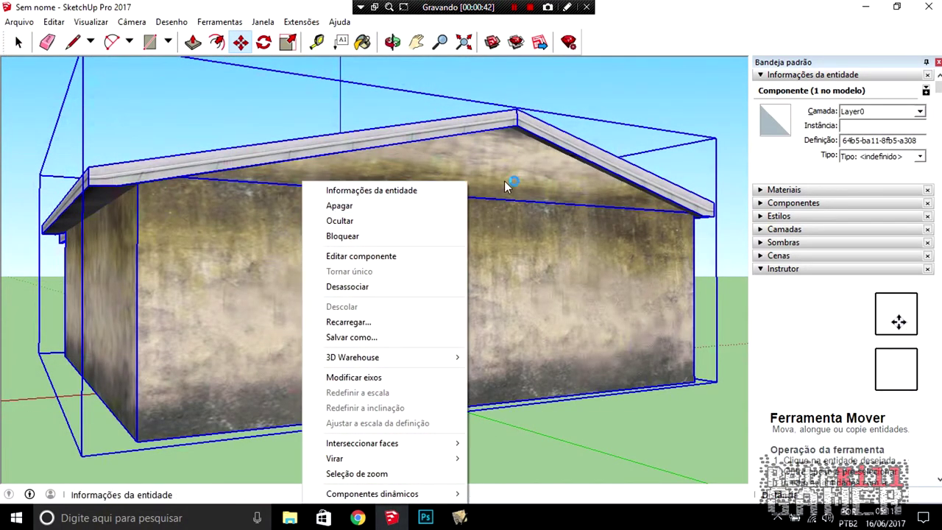
# - Explode the house component, then explode the resulting group into loose geometry
pyautogui.rightClick(521, 216)
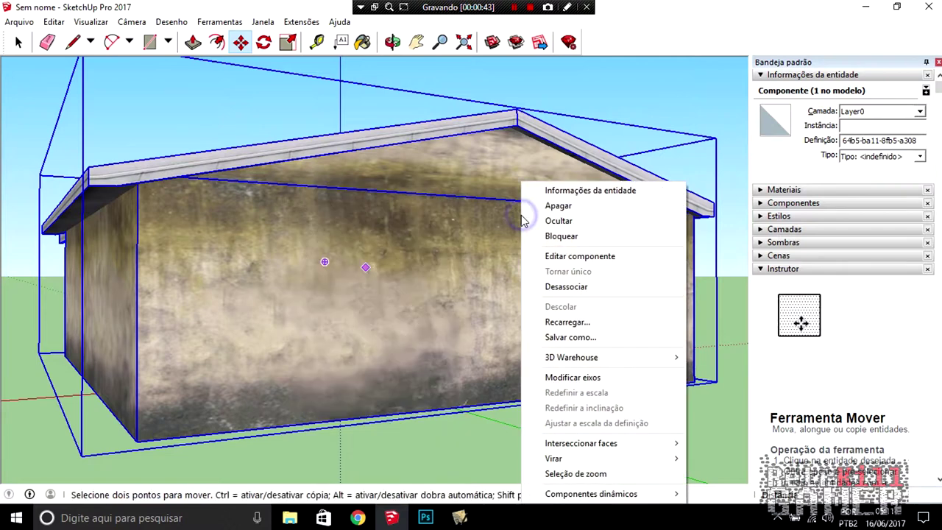
pyautogui.click(563, 286)
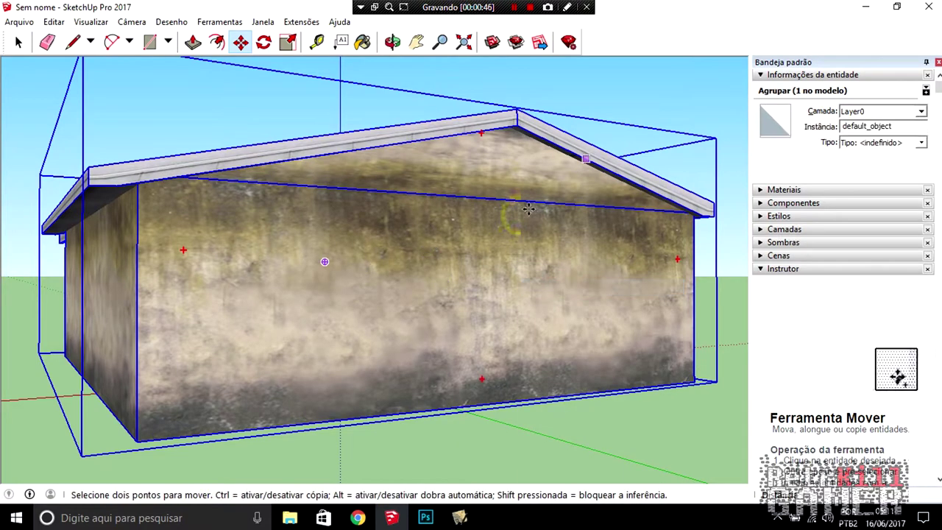
pyautogui.rightClick(444, 237)
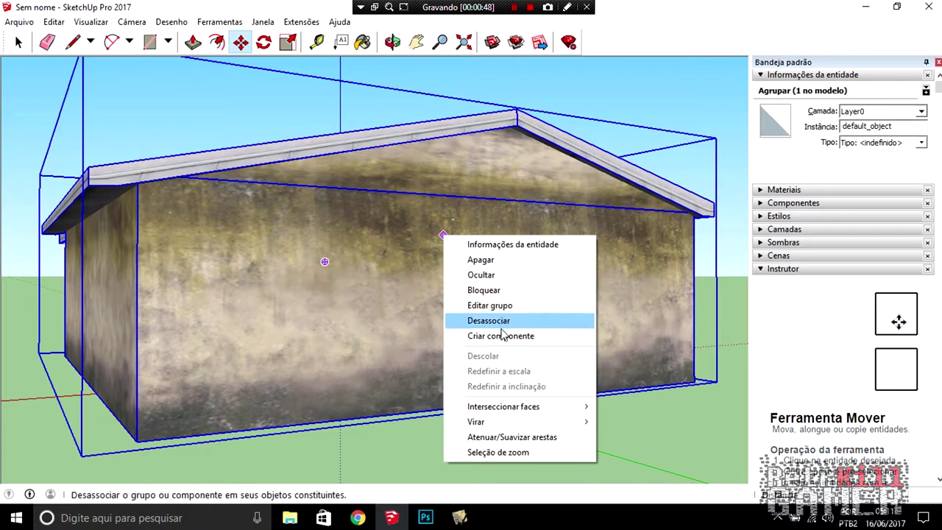
pyautogui.click(500, 327)
# - Orbit and zoom around the exploded house to inspect it on its rectangular base
pyautogui.scroll(3, 324, 268)
pyautogui.moveTo(332, 270)
pyautogui.mouseDown(button='middle')
pyautogui.moveTo(594, 241)
pyautogui.moveTo(557, 317)
pyautogui.moveTo(492, 252)
pyautogui.mouseUp(button='middle')
pyautogui.scroll(-5, 594, 241)
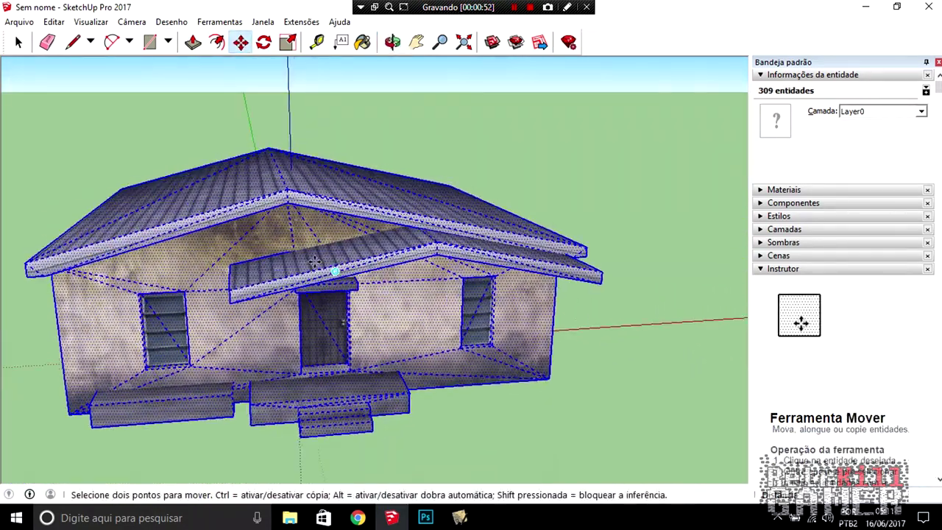
pyautogui.scroll(5, 492, 252)
pyautogui.press('m')
pyautogui.scroll(1, 595, 314)
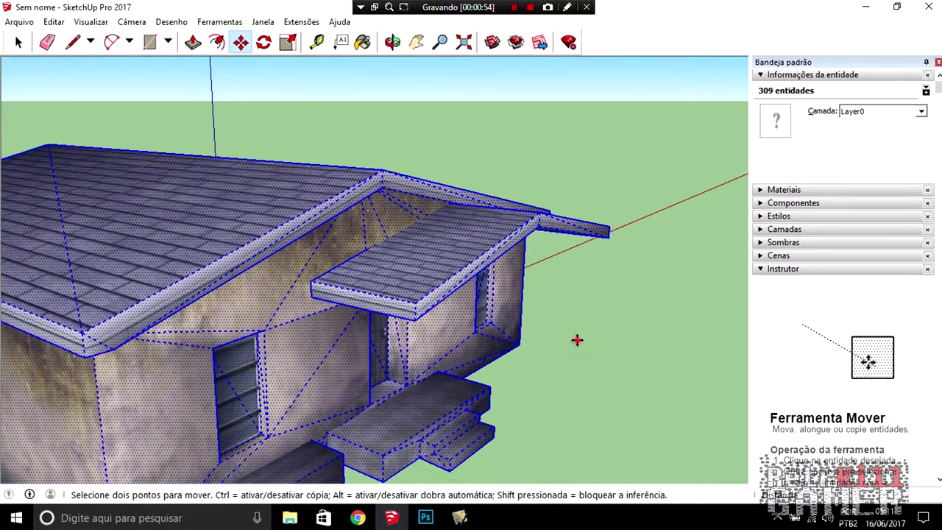
pyautogui.scroll(-3, 478, 290)
pyautogui.scroll(-2, 532, 290)
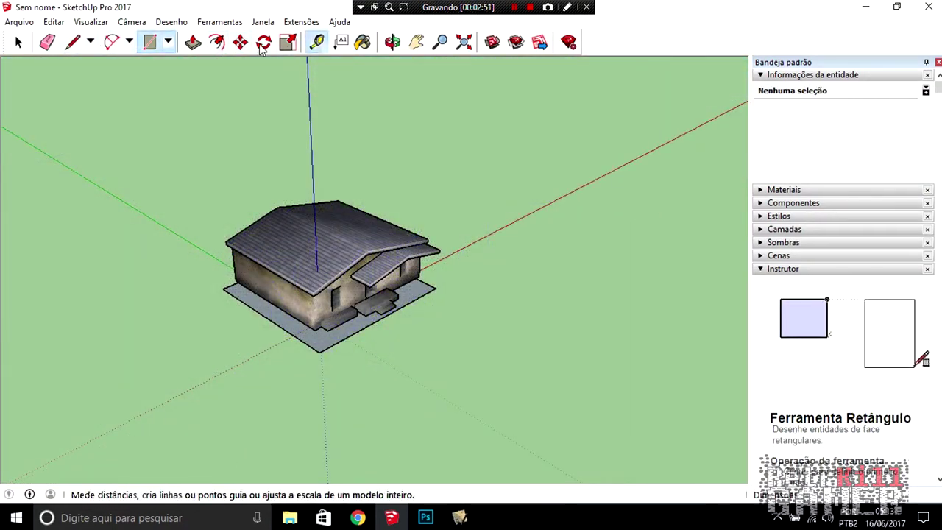
# - Push/Pull the base rectangle upward into a box around the house
pyautogui.click(194, 43)
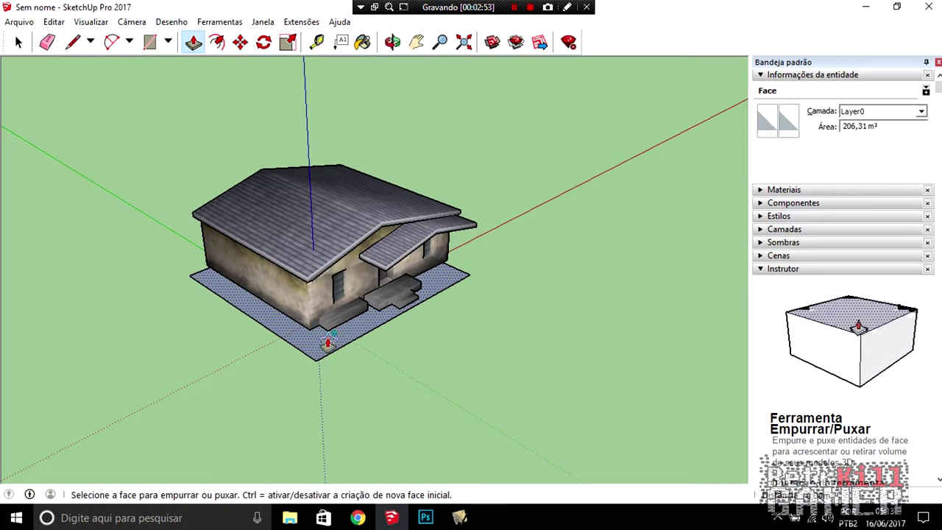
pyautogui.moveTo(329, 337); pyautogui.dragTo(330, 230)
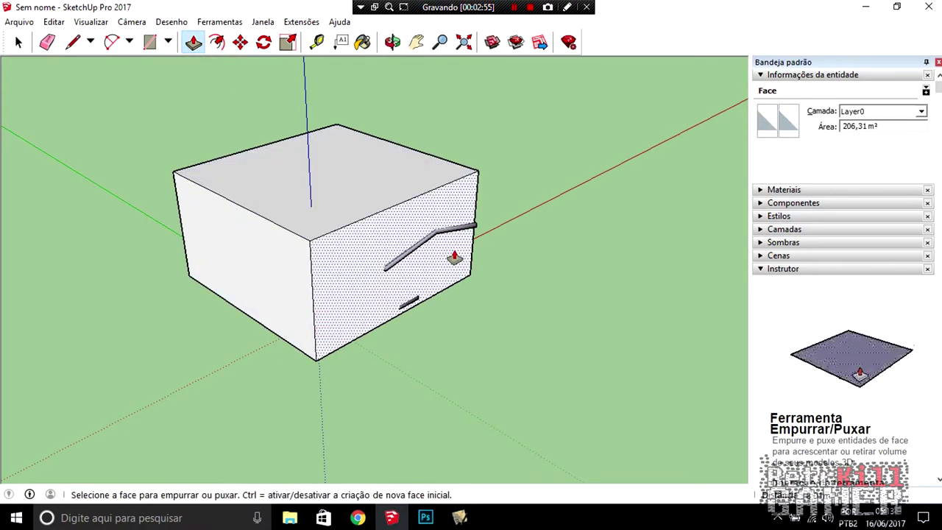
pyautogui.moveTo(452, 248); pyautogui.dragTo(74, 260, button='middle')
pyautogui.moveTo(330, 244); pyautogui.dragTo(526, 252, button='middle')
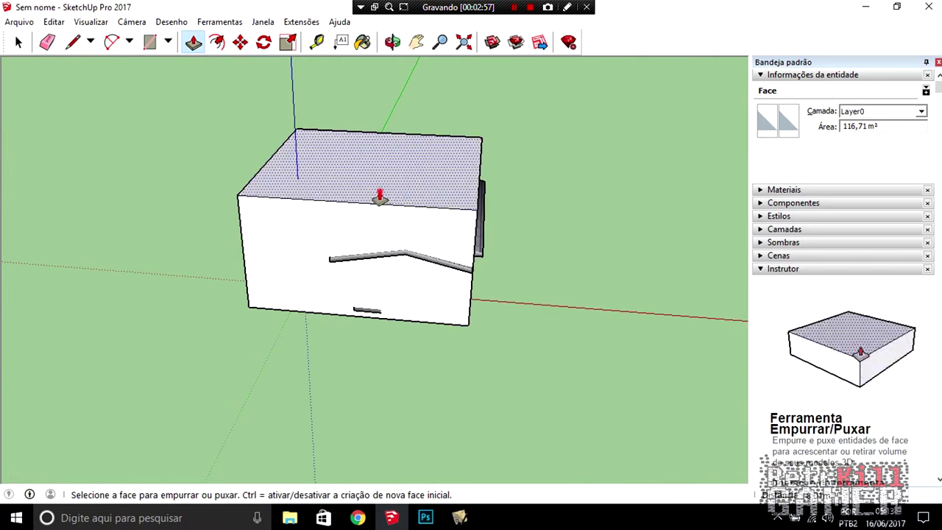
pyautogui.moveTo(389, 185)
pyautogui.mouseDown(button='middle')
pyautogui.moveTo(172, 213)
pyautogui.moveTo(442, 284)
pyautogui.moveTo(304, 269)
pyautogui.moveTo(302, 278)
pyautogui.mouseUp(button='middle')
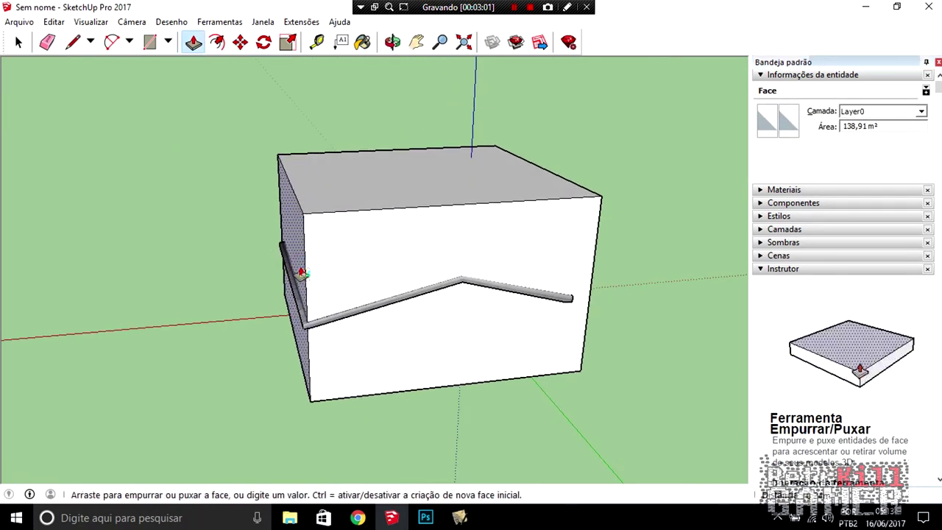
pyautogui.moveTo(301, 273)
pyautogui.mouseDown(button='middle')
pyautogui.moveTo(526, 263)
pyautogui.moveTo(568, 248)
pyautogui.moveTo(223, 304)
pyautogui.mouseUp(button='middle')
# - Adjust the box's left, right and front faces with Push/Pull
pyautogui.moveTo(238, 276); pyautogui.dragTo(254, 278)
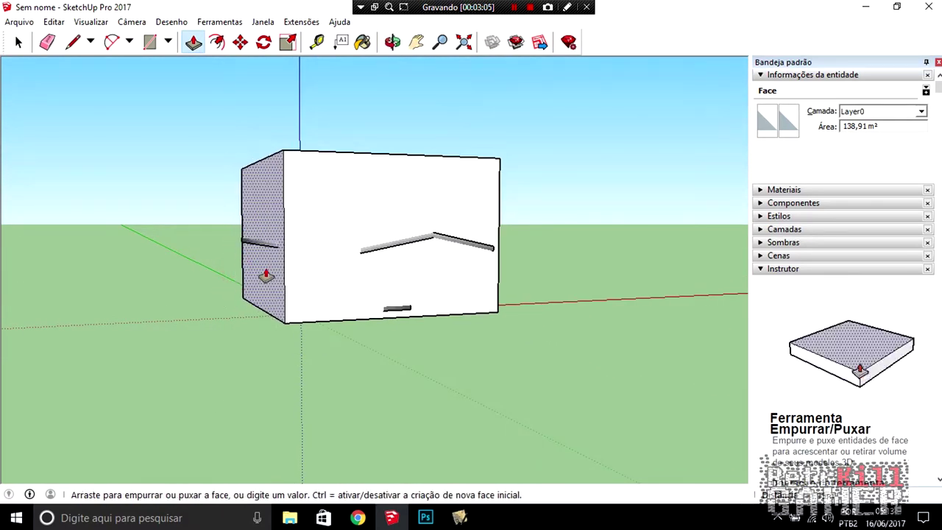
pyautogui.click(251, 278)
pyautogui.moveTo(399, 269)
pyautogui.mouseDown(button='middle')
pyautogui.moveTo(475, 336)
pyautogui.moveTo(416, 235)
pyautogui.mouseUp(button='middle')
pyautogui.click(423, 232)
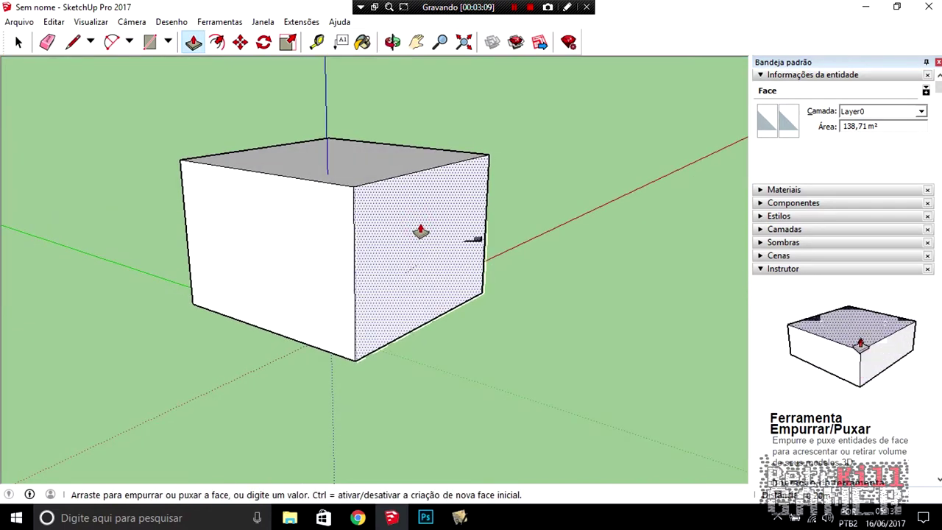
pyautogui.click(343, 245)
pyautogui.moveTo(343, 246)
pyautogui.mouseDown(button='middle')
pyautogui.moveTo(348, 263)
pyautogui.moveTo(382, 269)
pyautogui.moveTo(372, 286)
pyautogui.moveTo(378, 208)
pyautogui.mouseUp(button='middle')
pyautogui.click(341, 243)
pyautogui.click(342, 243)
# - Raise the box's top face, then orbit and zoom to inspect the white block
pyautogui.click(378, 208)
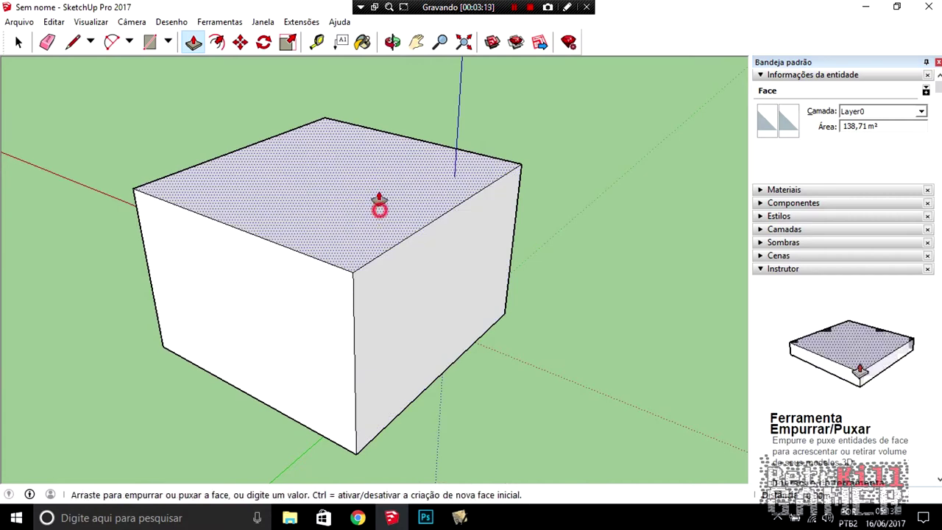
pyautogui.click(482, 220)
pyautogui.moveTo(482, 221)
pyautogui.mouseDown(button='middle')
pyautogui.moveTo(490, 226)
pyautogui.moveTo(420, 252)
pyautogui.moveTo(286, 236)
pyautogui.mouseUp(button='middle')
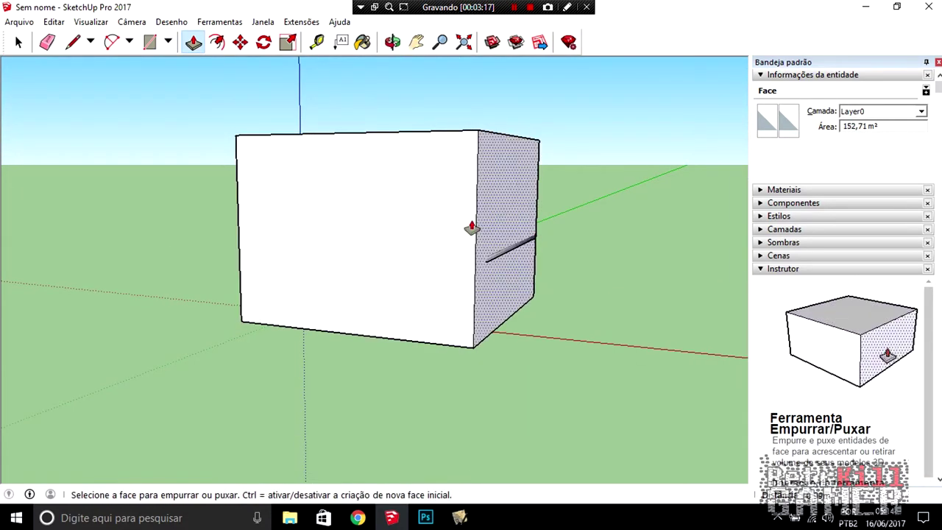
pyautogui.moveTo(251, 220)
pyautogui.mouseDown(button='middle')
pyautogui.moveTo(323, 215)
pyautogui.moveTo(351, 265)
pyautogui.moveTo(416, 139)
pyautogui.mouseUp(button='middle')
pyautogui.click(416, 132)
pyautogui.click(416, 133)
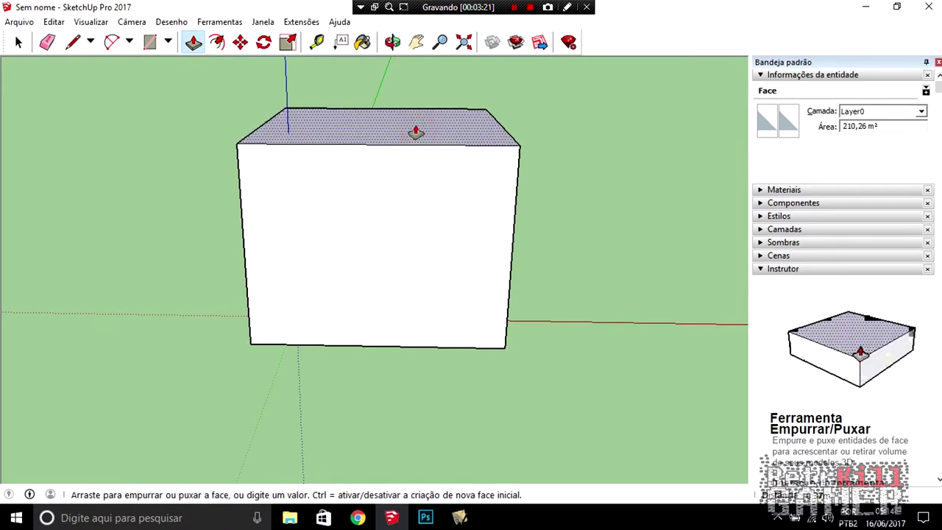
pyautogui.moveTo(423, 216)
pyautogui.mouseDown(button='middle')
pyautogui.moveTo(427, 149)
pyautogui.moveTo(466, 213)
pyautogui.mouseUp(button='middle')
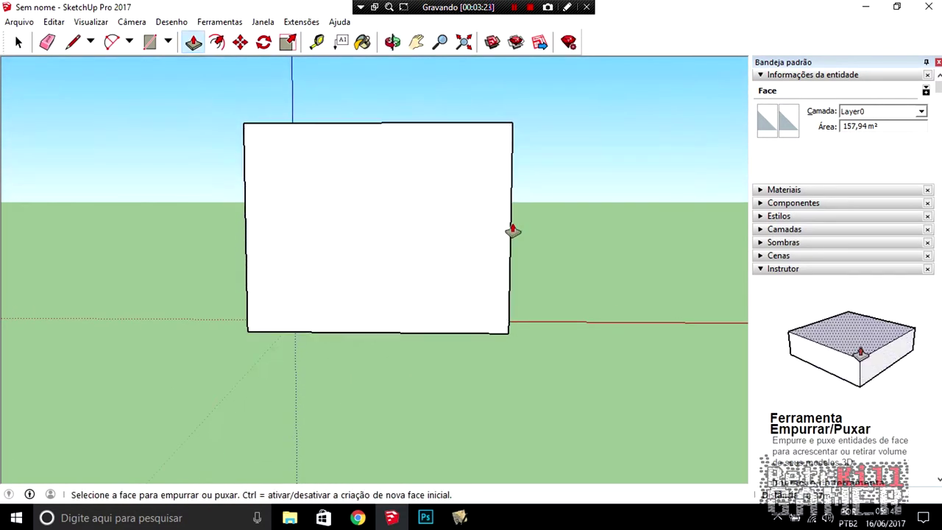
pyautogui.moveTo(248, 238)
pyautogui.mouseDown(button='middle')
pyautogui.moveTo(446, 237)
pyautogui.moveTo(353, 169)
pyautogui.moveTo(399, 148)
pyautogui.moveTo(388, 161)
pyautogui.mouseUp(button='middle')
pyautogui.scroll(-2, 311, 105)
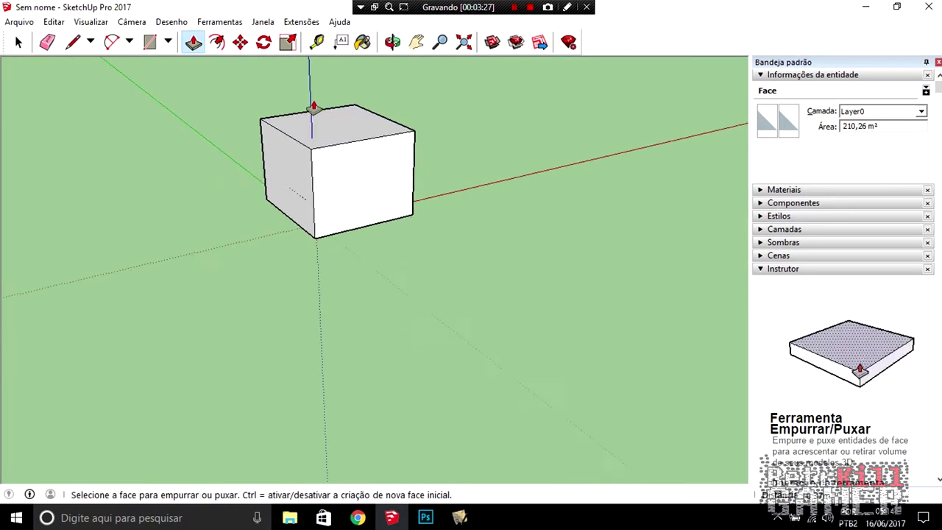
pyautogui.scroll(-2, 311, 122)
pyautogui.scroll(-2, 301, 89)
pyautogui.scroll(5, 309, 91)
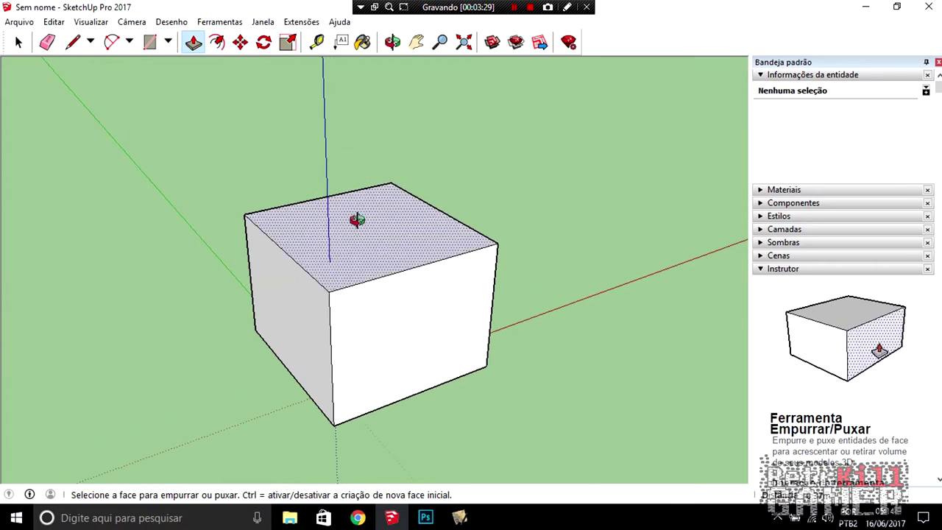
pyautogui.scroll(3, 332, 206)
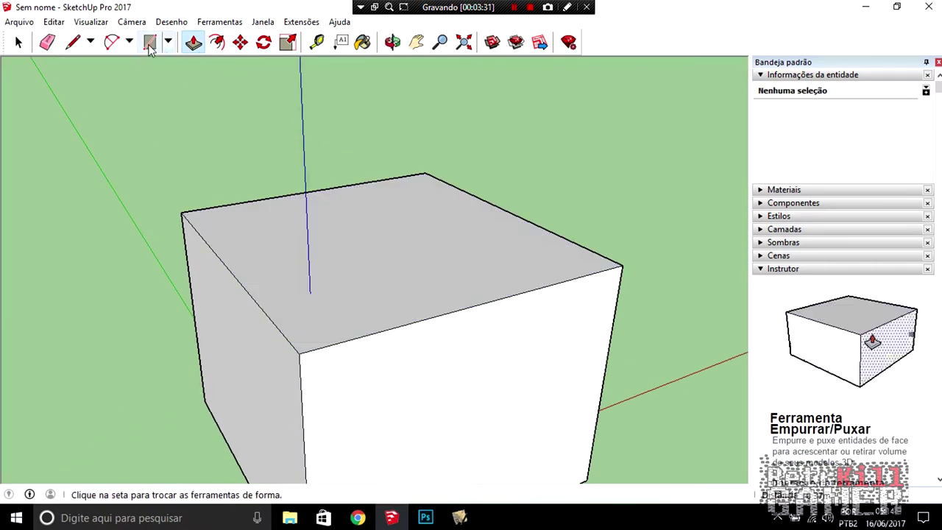
# - Draw lines closing a 0.32 m² square at the top-front corner of the box
pyautogui.click(72, 43)
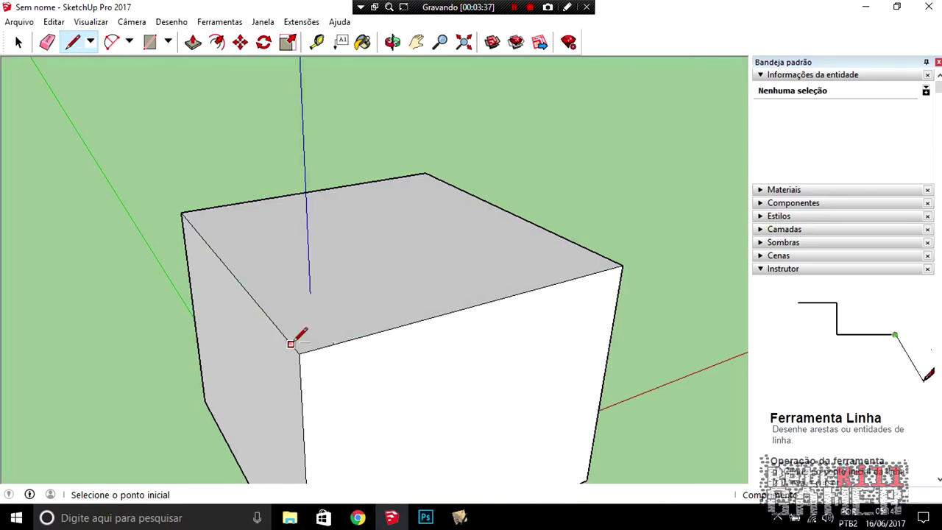
pyautogui.scroll(2, 291, 343)
pyautogui.scroll(2, 293, 348)
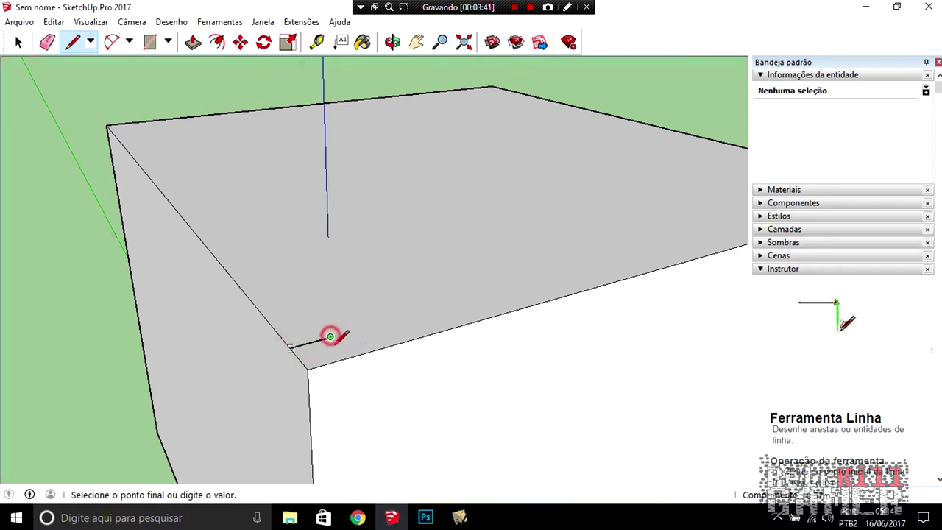
pyautogui.click(351, 357)
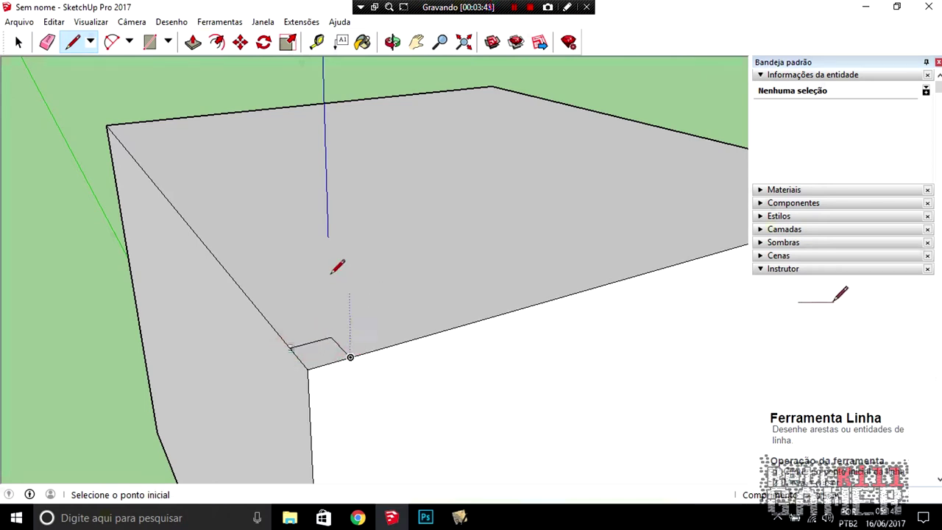
pyautogui.click(19, 44)
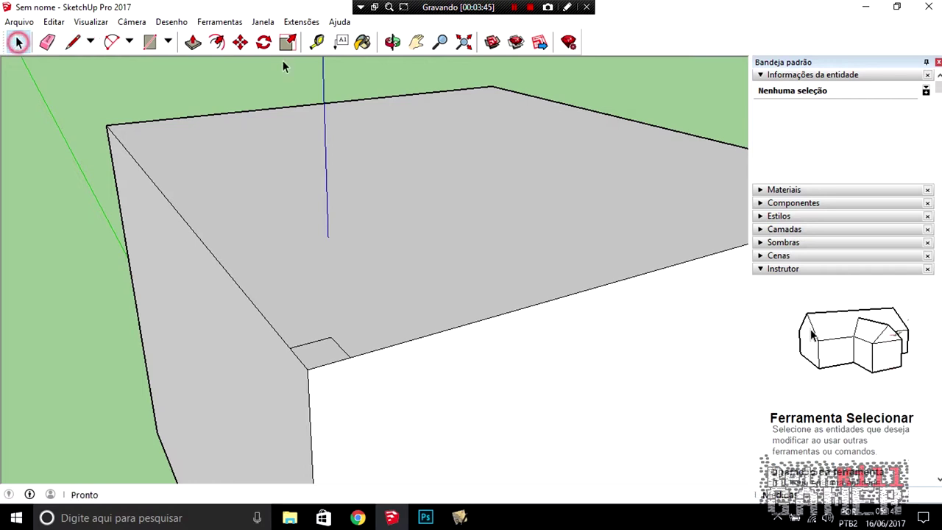
# - Copy the small corner square with Move and Ctrl to the block's opposite corner
pyautogui.click(240, 42)
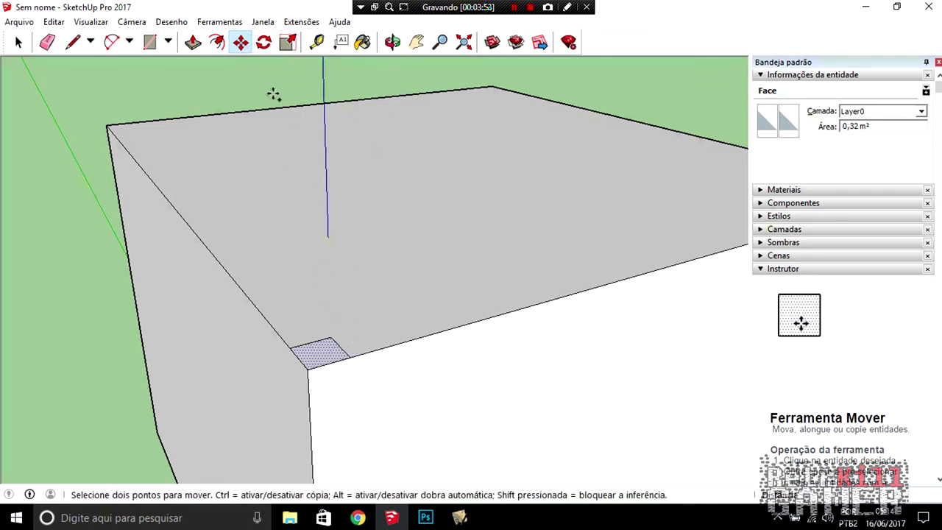
pyautogui.keyDown('ctrl'); pyautogui.click(320, 355); pyautogui.keyUp('ctrl')
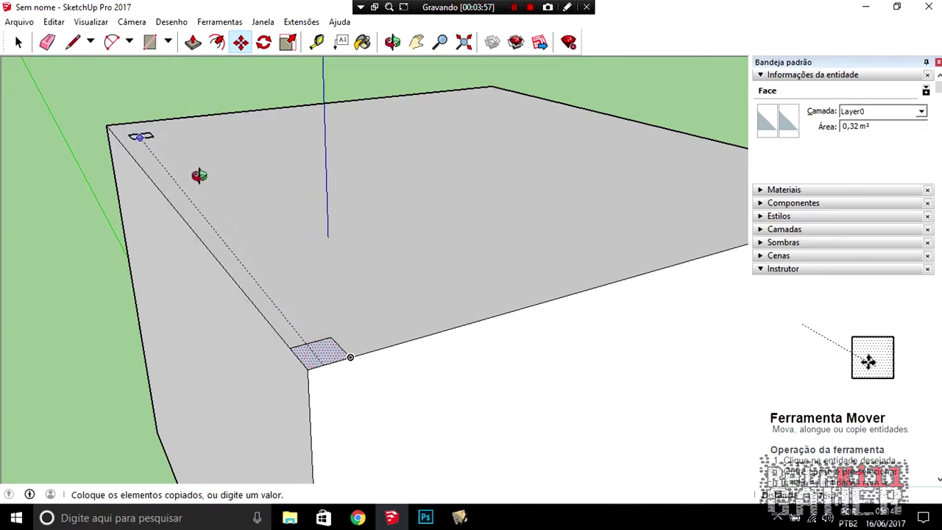
pyautogui.moveTo(199, 175); pyautogui.dragTo(382, 281, button='middle')
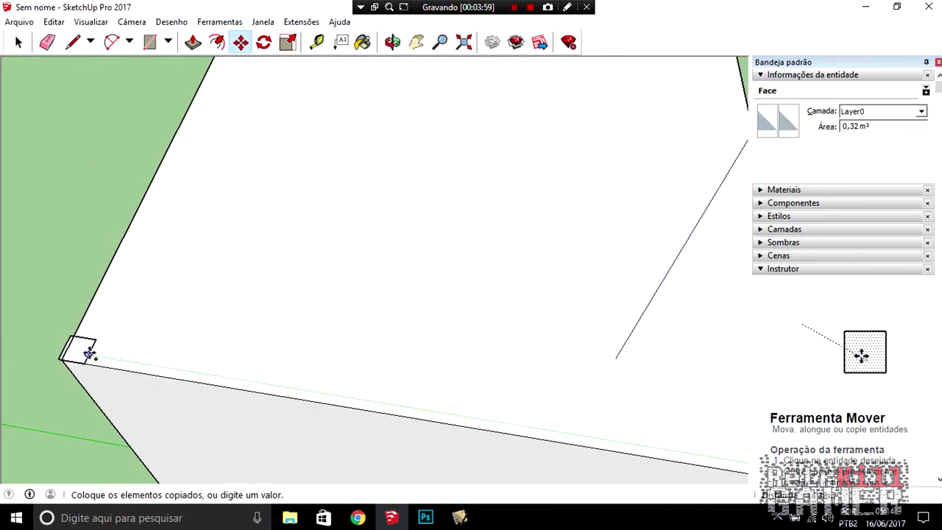
pyautogui.moveTo(96, 356); pyautogui.dragTo(462, 343, button='middle')
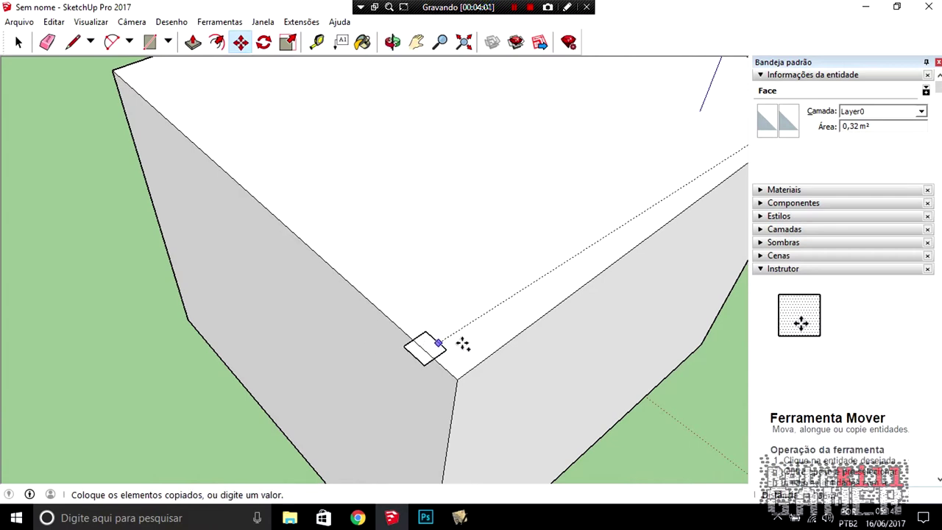
pyautogui.scroll(2, 471, 355)
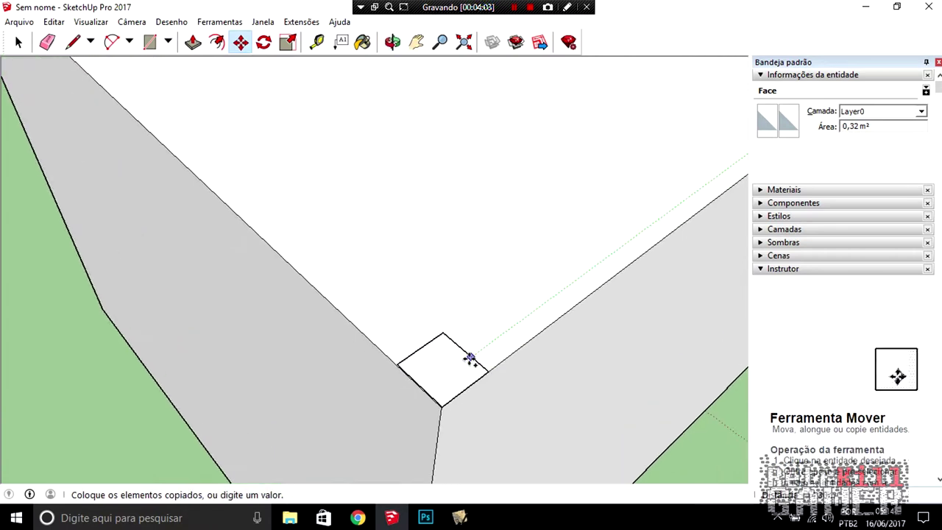
pyautogui.scroll(1, 469, 356)
pyautogui.scroll(3, 468, 358)
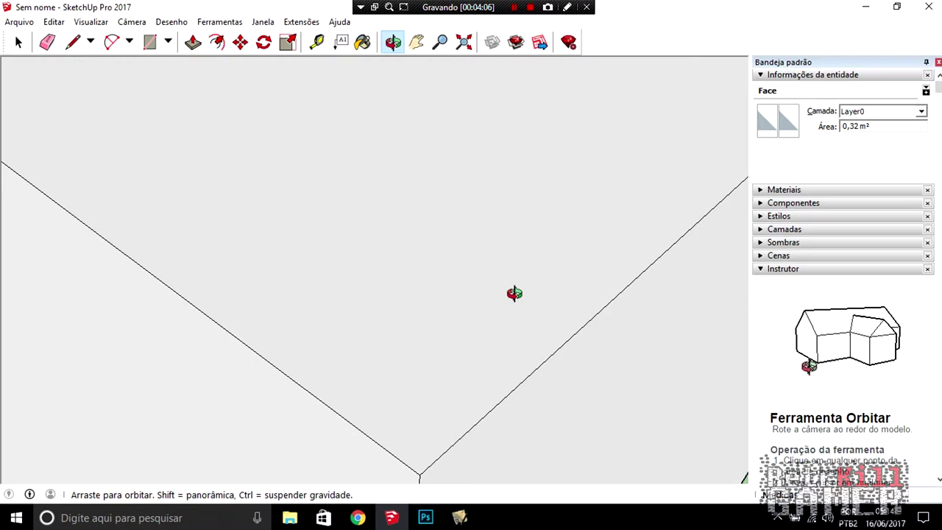
pyautogui.moveTo(476, 357); pyautogui.dragTo(507, 307, button='middle')
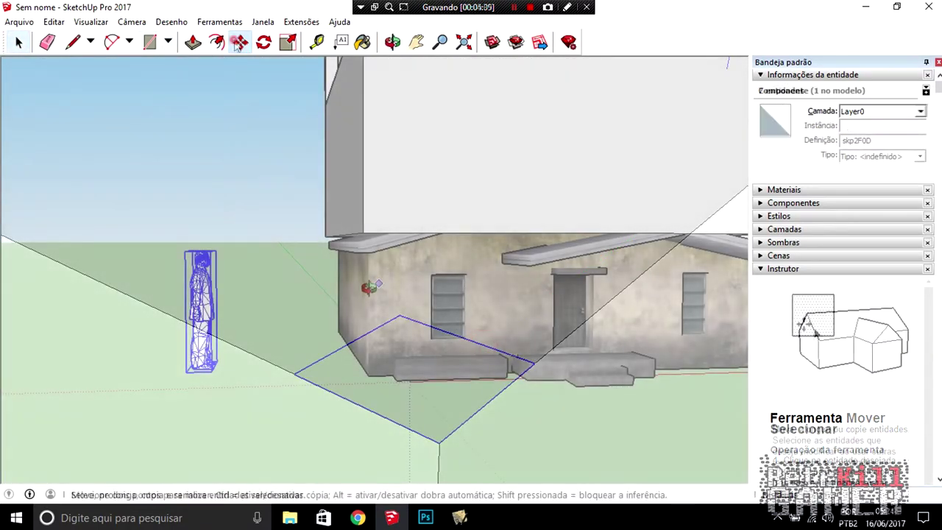
# - Move the human figure over toward the house's front door
pyautogui.click(206, 289)
pyautogui.moveTo(598, 287)
pyautogui.mouseDown(button='middle')
pyautogui.moveTo(655, 362)
pyautogui.moveTo(698, 378)
pyautogui.moveTo(645, 351)
pyautogui.mouseUp(button='middle')
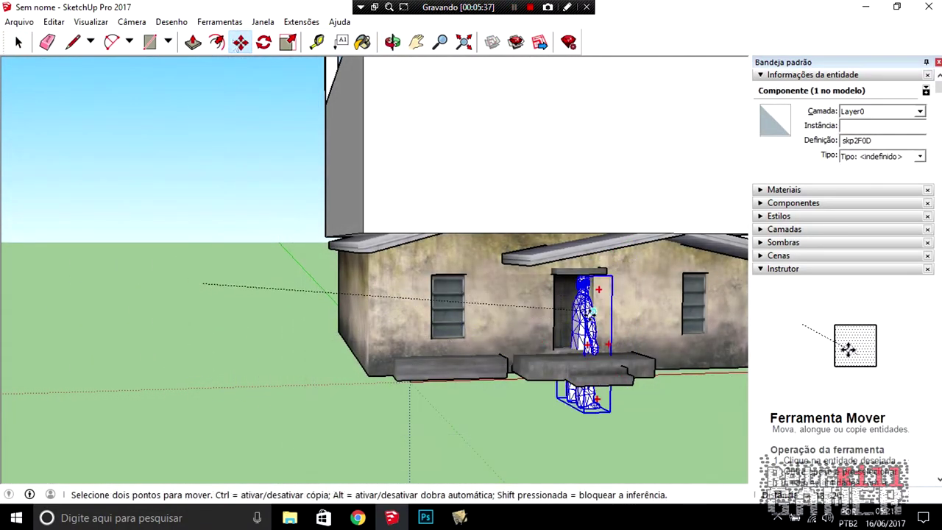
pyautogui.scroll(-3, 699, 378)
pyautogui.scroll(3, 645, 351)
pyautogui.scroll(3, 589, 349)
pyautogui.moveTo(557, 347)
pyautogui.mouseDown(button='middle')
pyautogui.moveTo(479, 325)
pyautogui.moveTo(390, 346)
pyautogui.mouseUp(button='middle')
pyautogui.scroll(-2, 295, 345)
pyautogui.scroll(-2, 263, 361)
pyautogui.moveTo(263, 360); pyautogui.dragTo(263, 371, button='middle')
pyautogui.scroll(4, 263, 376)
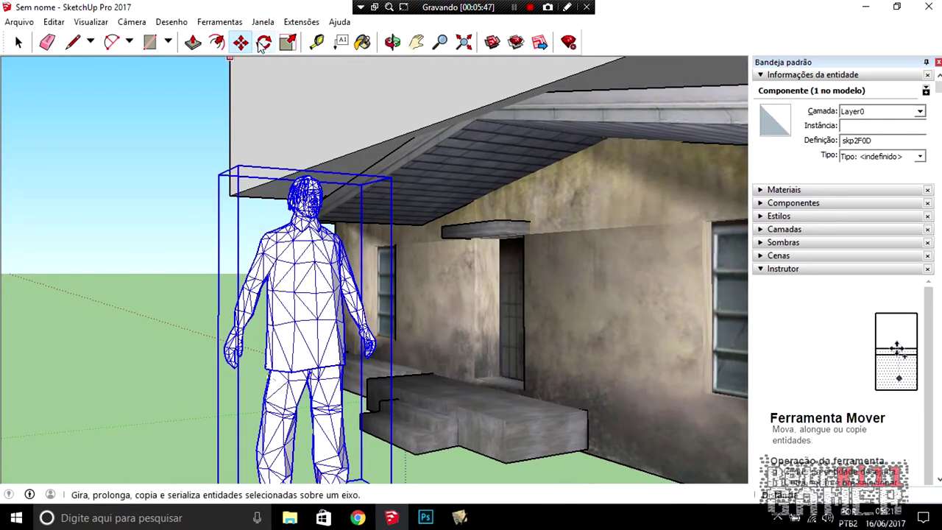
# - Shrink the figure uniformly and move it from the lawn onto the porch
pyautogui.click(288, 46)
pyautogui.moveTo(239, 165); pyautogui.dragTo(320, 297)
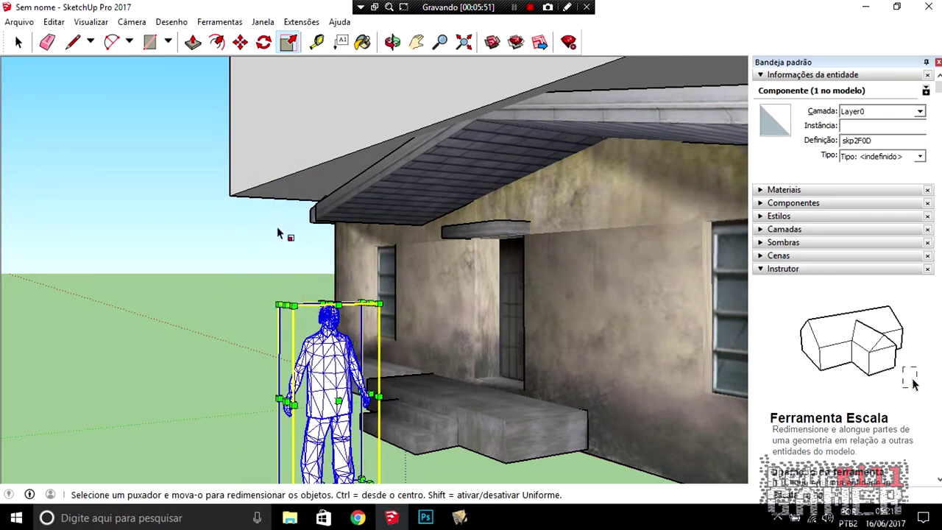
pyautogui.click(240, 42)
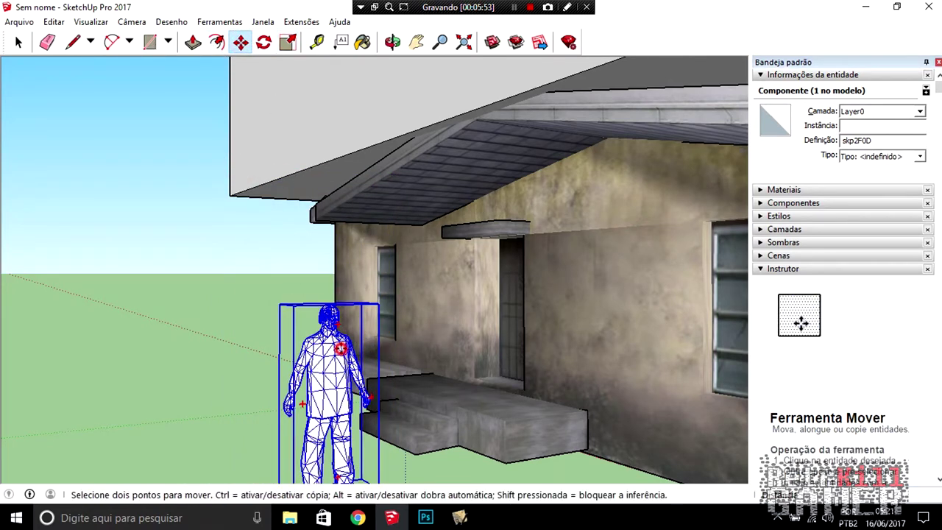
pyautogui.click(340, 319)
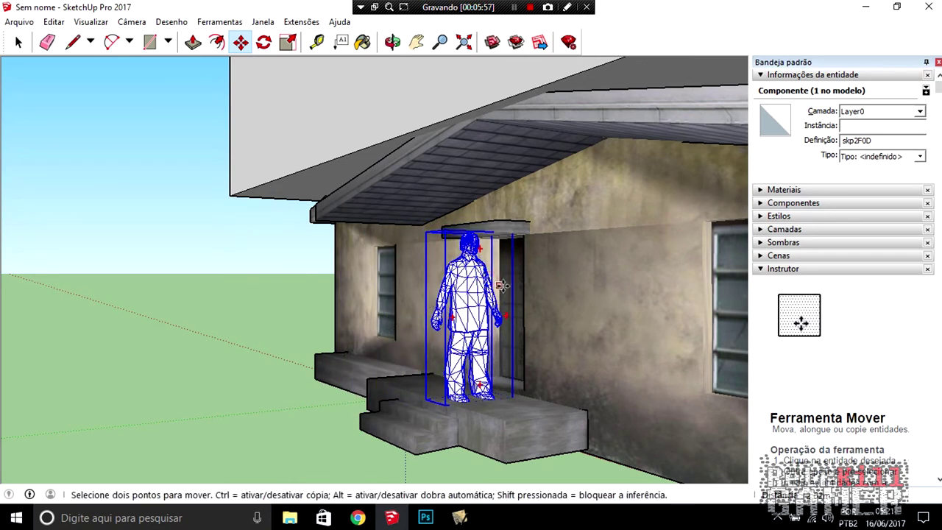
pyautogui.moveTo(483, 278); pyautogui.dragTo(493, 264, button='middle')
pyautogui.scroll(3, 493, 263)
pyautogui.scroll(2, 471, 259)
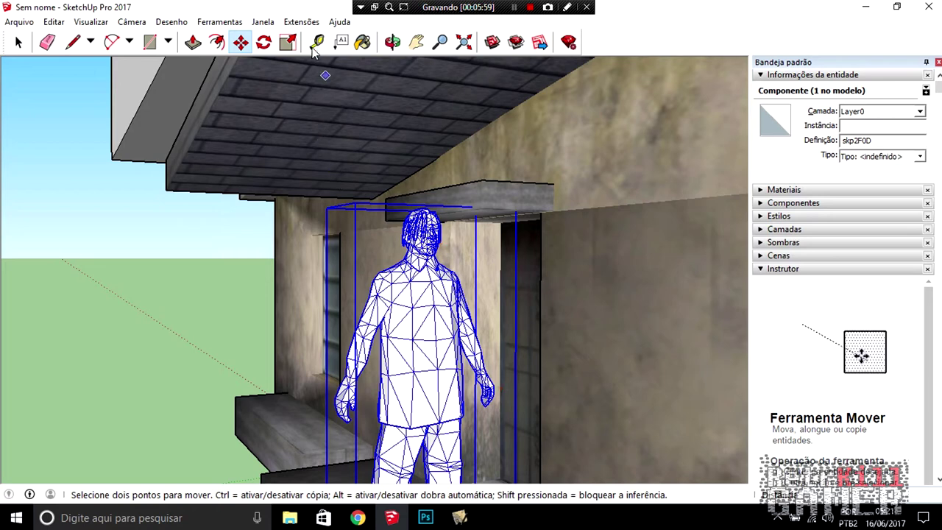
# - Fine-tune the figure's scale with the corner grips to roughly door height
pyautogui.click(287, 43)
pyautogui.moveTo(383, 258); pyautogui.dragTo(405, 267, button='middle')
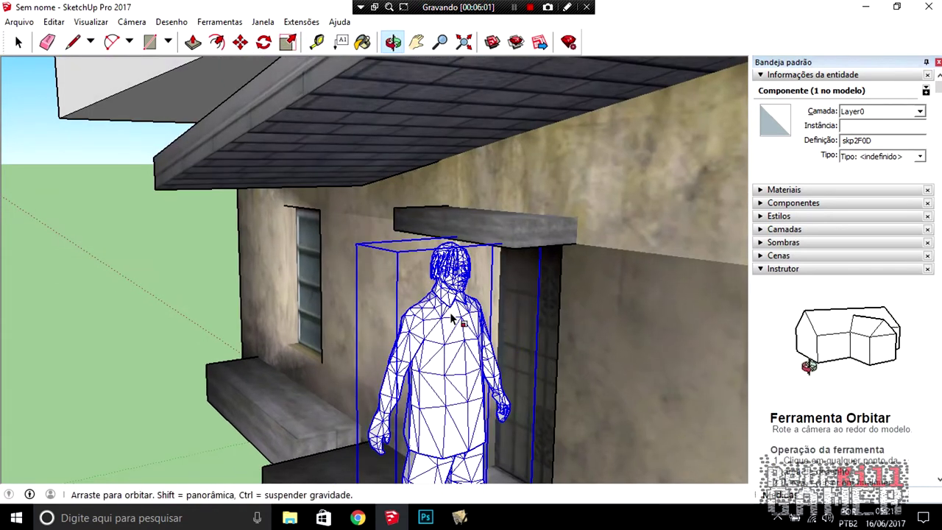
pyautogui.moveTo(397, 253); pyautogui.dragTo(405, 258)
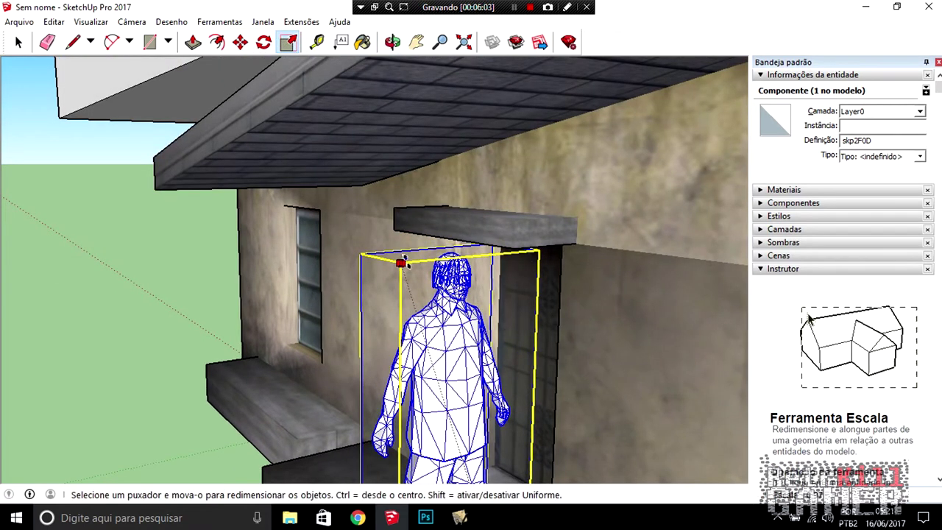
pyautogui.moveTo(427, 269); pyautogui.dragTo(458, 251, button='middle')
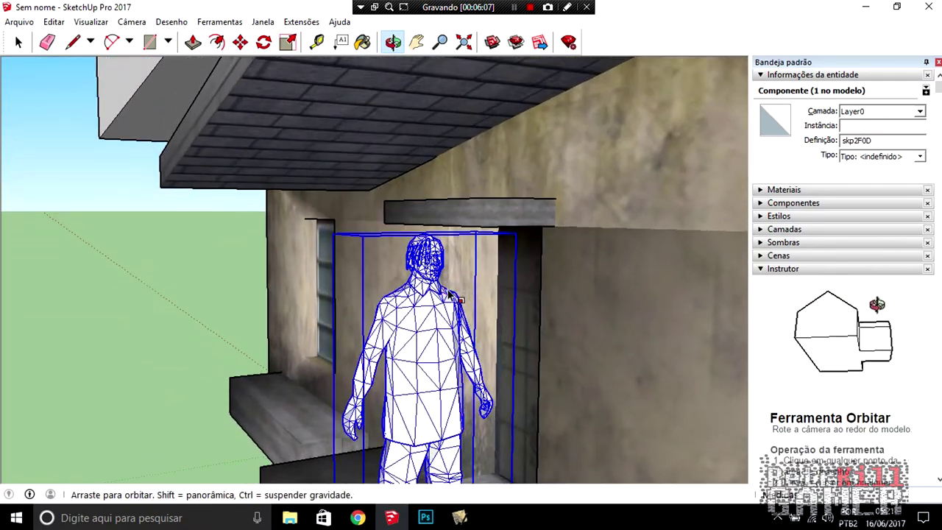
pyautogui.moveTo(457, 250); pyautogui.dragTo(367, 240, button='middle')
pyautogui.moveTo(367, 240); pyautogui.dragTo(373, 252)
pyautogui.moveTo(373, 252)
pyautogui.mouseDown(button='middle')
pyautogui.moveTo(408, 293)
pyautogui.moveTo(372, 246)
pyautogui.mouseUp(button='middle')
pyautogui.moveTo(355, 225); pyautogui.dragTo(343, 213)
pyautogui.moveTo(343, 213)
pyautogui.mouseDown(button='middle')
pyautogui.moveTo(426, 256)
pyautogui.moveTo(442, 293)
pyautogui.moveTo(490, 292)
pyautogui.moveTo(528, 309)
pyautogui.mouseUp(button='middle')
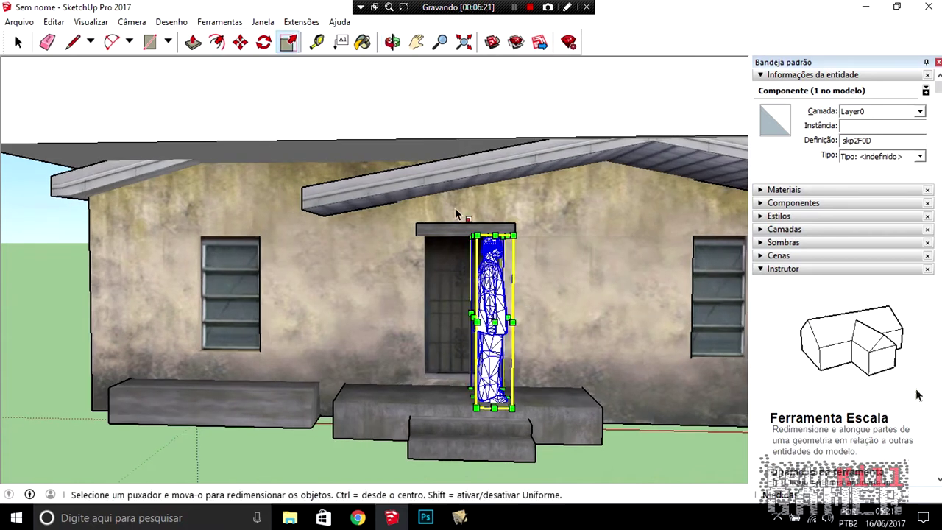
pyautogui.press('q')
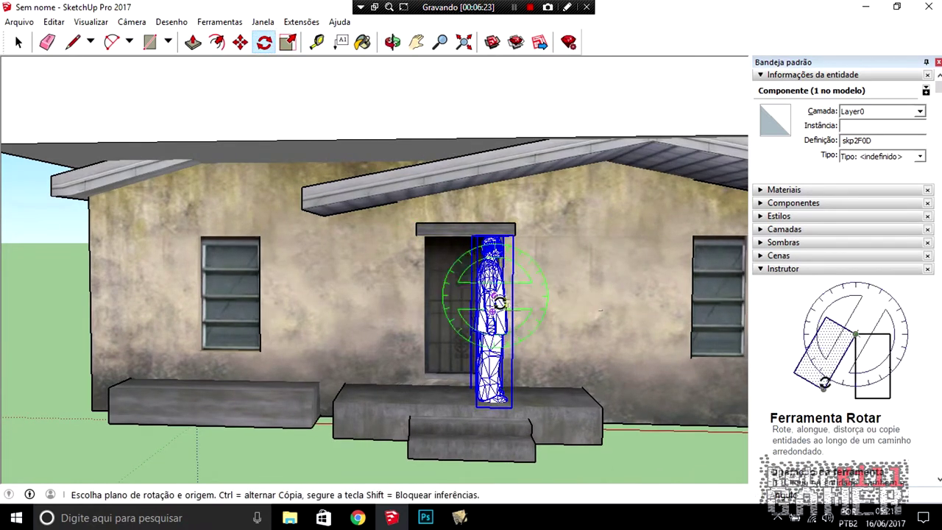
# - Rotate the human figure twice to turn it to face the right way
pyautogui.moveTo(524, 300); pyautogui.dragTo(487, 301)
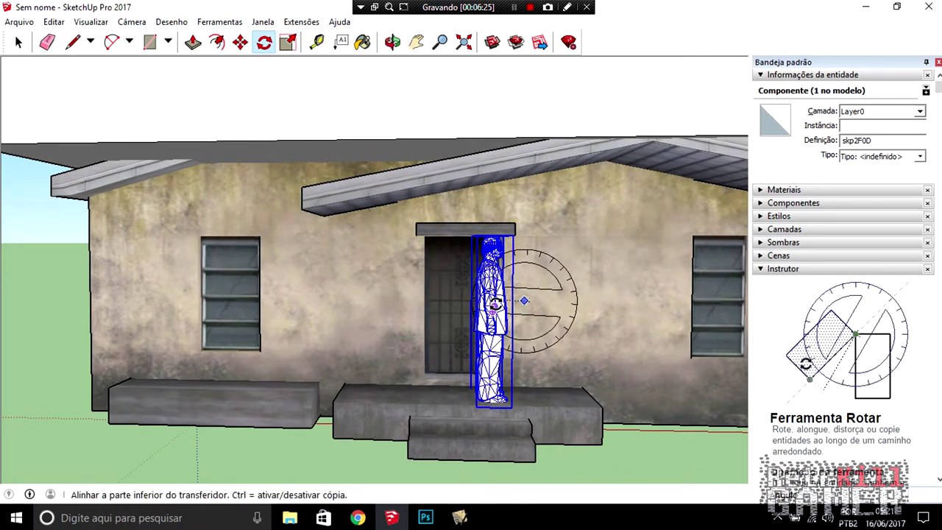
pyautogui.click(494, 306)
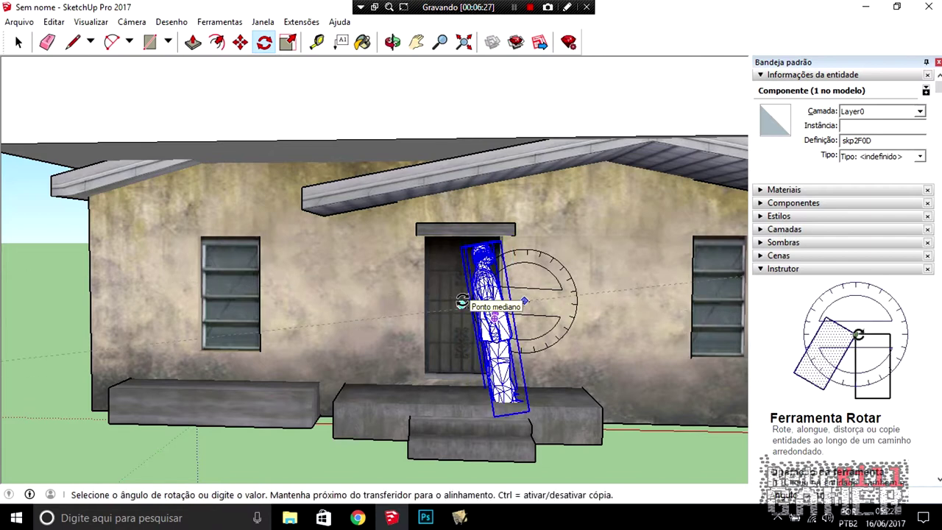
pyautogui.click(461, 301)
pyautogui.moveTo(461, 301); pyautogui.dragTo(562, 461, button='middle')
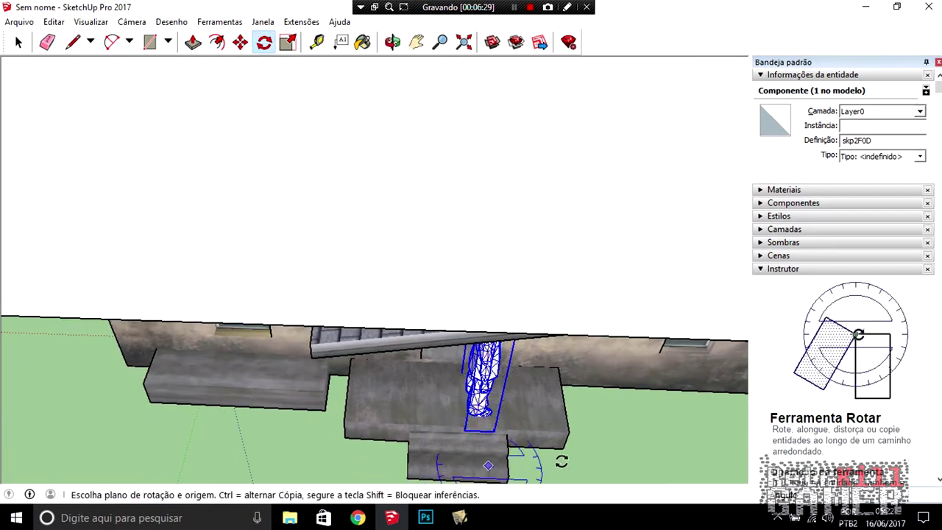
pyautogui.click(642, 434)
pyautogui.click(603, 434)
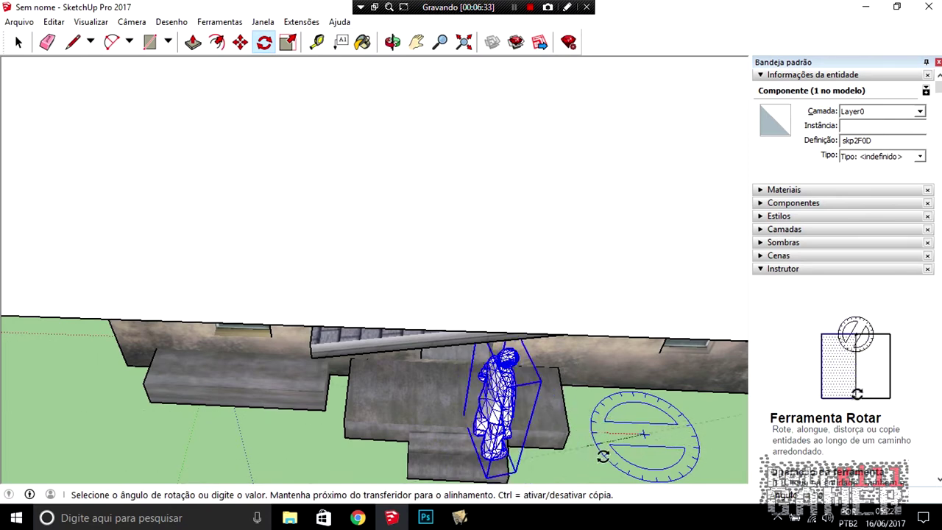
pyautogui.click(659, 472)
pyautogui.moveTo(630, 437)
pyautogui.mouseDown(button='middle')
pyautogui.moveTo(643, 418)
pyautogui.moveTo(666, 426)
pyautogui.mouseUp(button='middle')
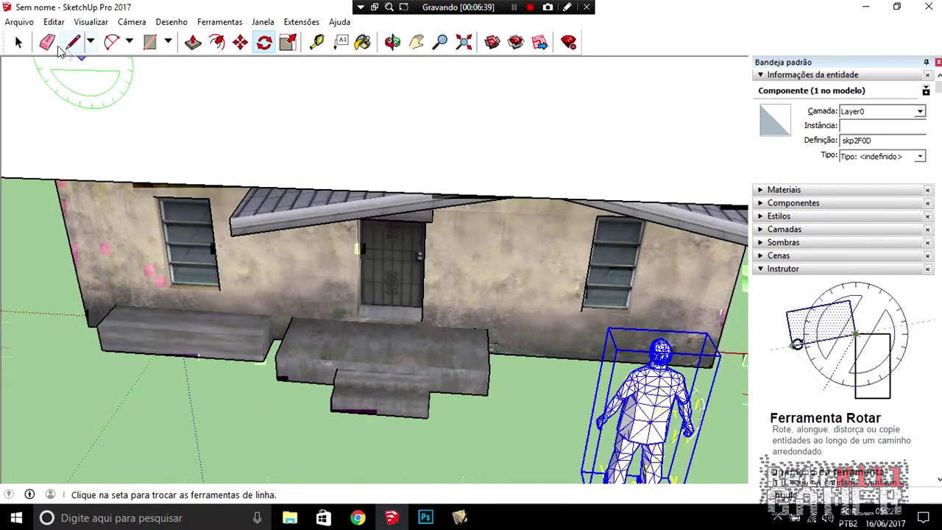
# - Orbit around the building to check the figure standing at the front right
pyautogui.click(21, 43)
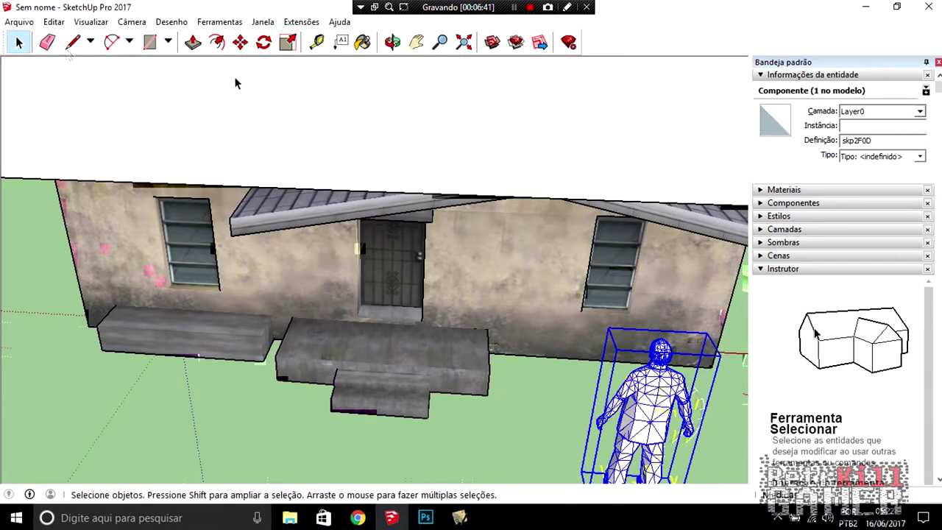
pyautogui.click(241, 41)
pyautogui.moveTo(447, 287); pyautogui.dragTo(581, 341, button='middle')
pyautogui.moveTo(581, 341); pyautogui.dragTo(515, 117)
pyautogui.moveTo(515, 118); pyautogui.dragTo(582, 263, button='middle')
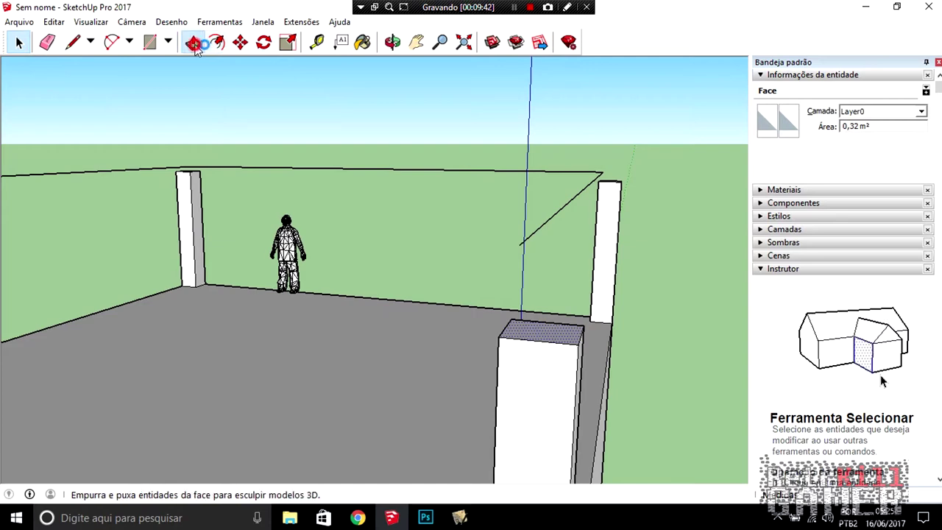
# - Push/Pull the last corner pillar's top face up to wall height
pyautogui.click(193, 42)
pyautogui.moveTo(523, 330); pyautogui.dragTo(547, 336, button='middle')
pyautogui.moveTo(547, 337); pyautogui.dragTo(544, 243)
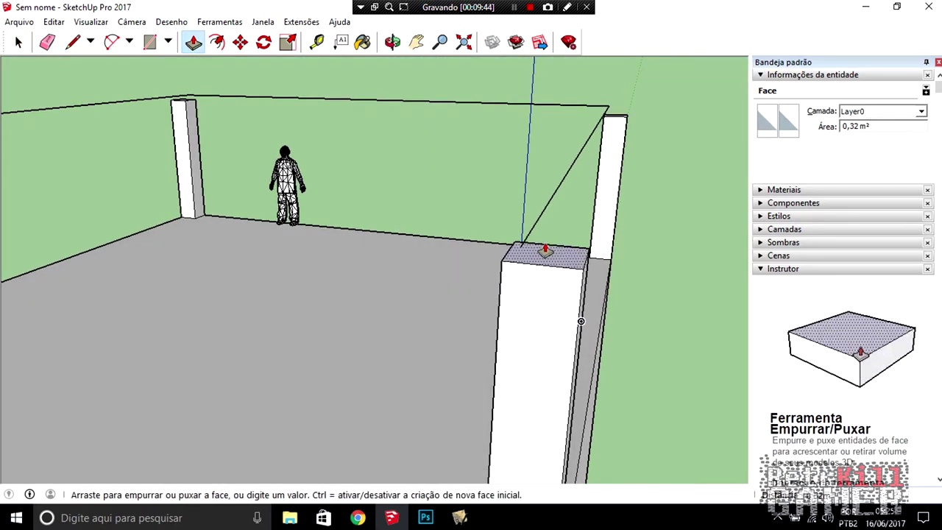
pyautogui.moveTo(614, 202)
pyautogui.mouseDown(button='middle')
pyautogui.moveTo(420, 154)
pyautogui.moveTo(513, 257)
pyautogui.mouseUp(button='middle')
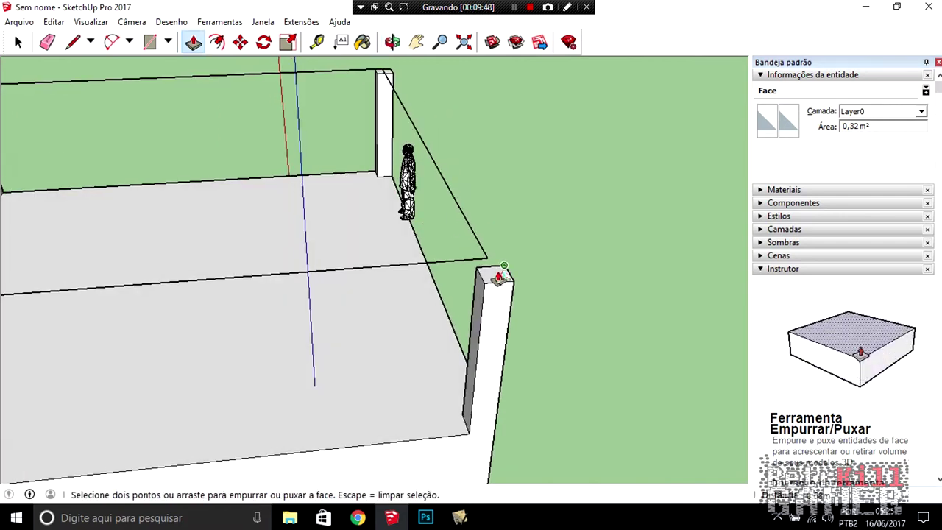
pyautogui.click(19, 42)
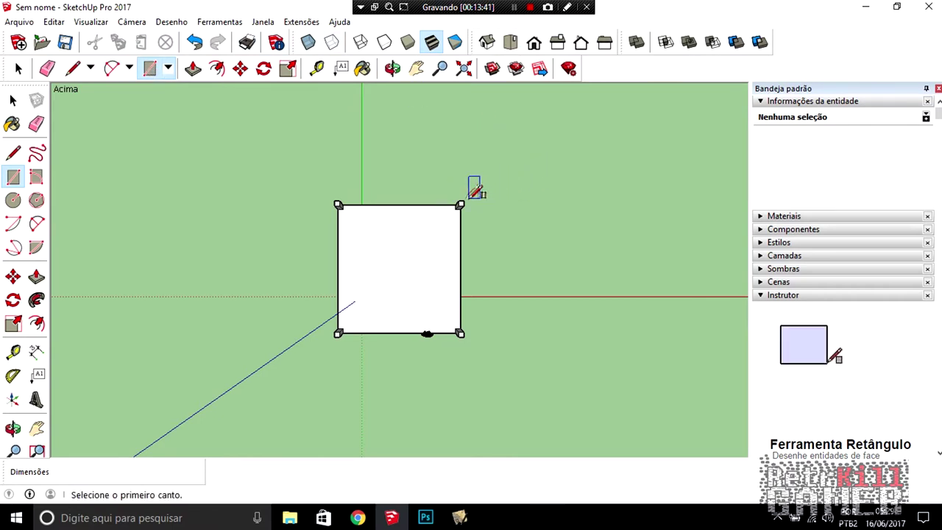
# - Draw a rectangle from outside the top-right post to outside the bottom-left post
pyautogui.scroll(2, 474, 195)
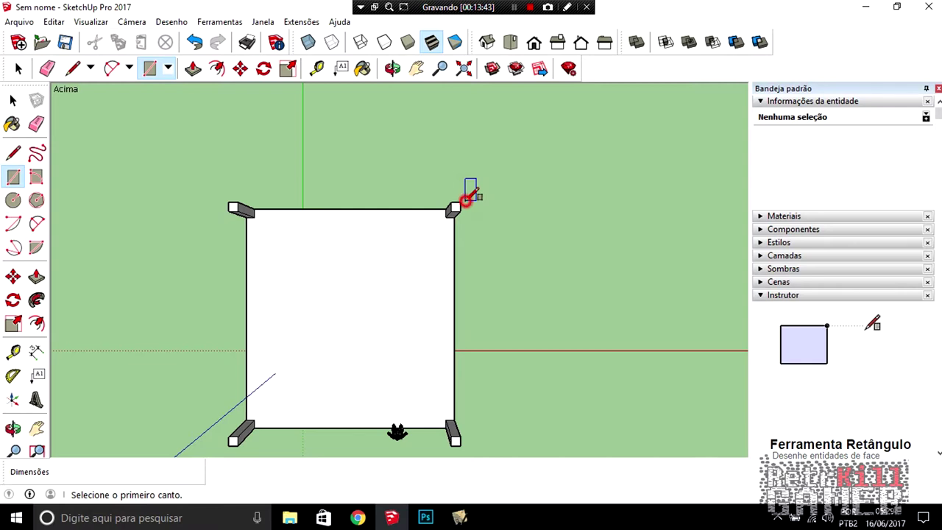
pyautogui.click(465, 200)
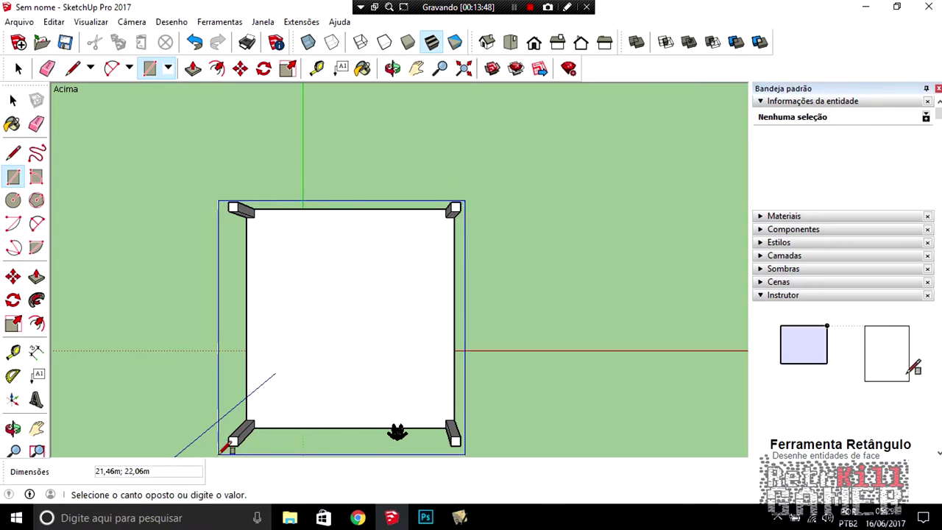
pyautogui.click(222, 449)
pyautogui.moveTo(294, 395)
pyautogui.mouseDown(button='middle')
pyautogui.moveTo(385, 150)
pyautogui.moveTo(410, 304)
pyautogui.moveTo(487, 331)
pyautogui.moveTo(385, 258)
pyautogui.moveTo(347, 392)
pyautogui.mouseUp(button='middle')
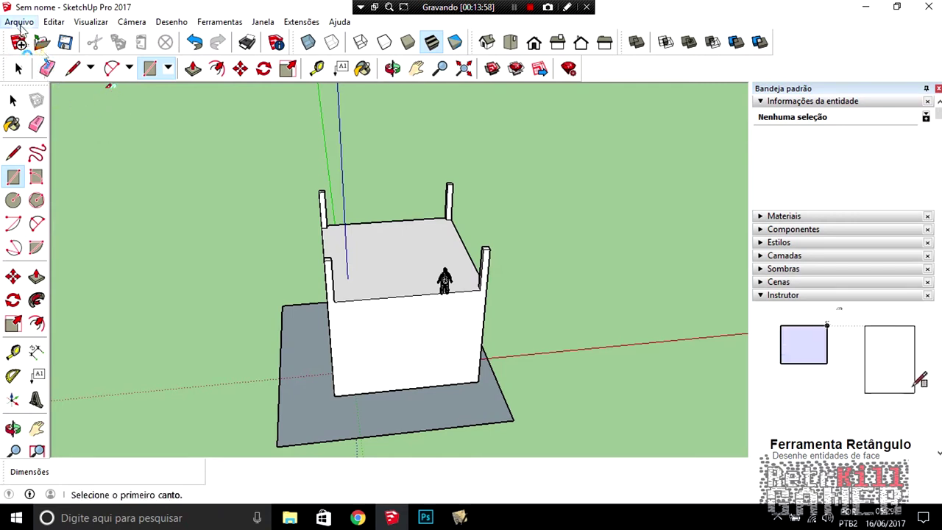
pyautogui.click(241, 69)
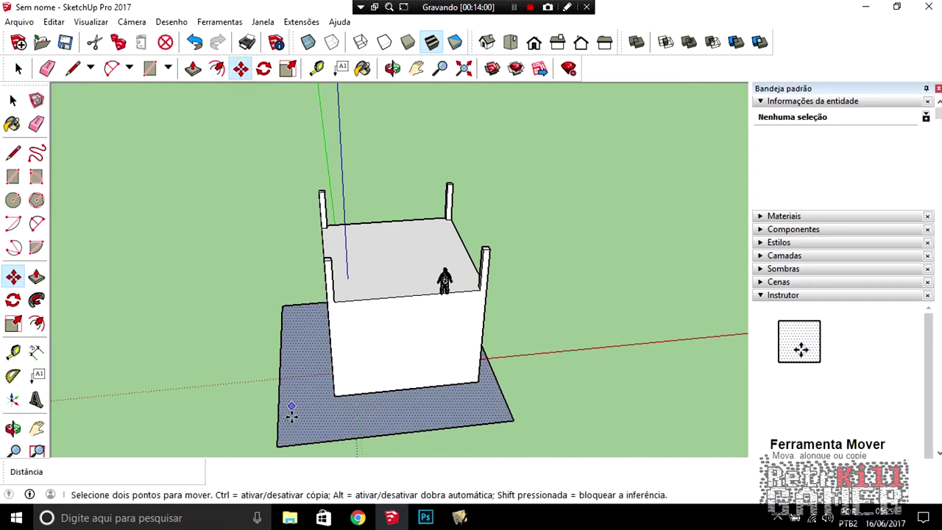
# - Lift the large face along the blue axis onto the pillar tops and align it
pyautogui.click(295, 415)
pyautogui.moveTo(295, 415)
pyautogui.mouseDown(button='middle')
pyautogui.moveTo(305, 373)
pyautogui.moveTo(288, 210)
pyautogui.mouseUp(button='middle')
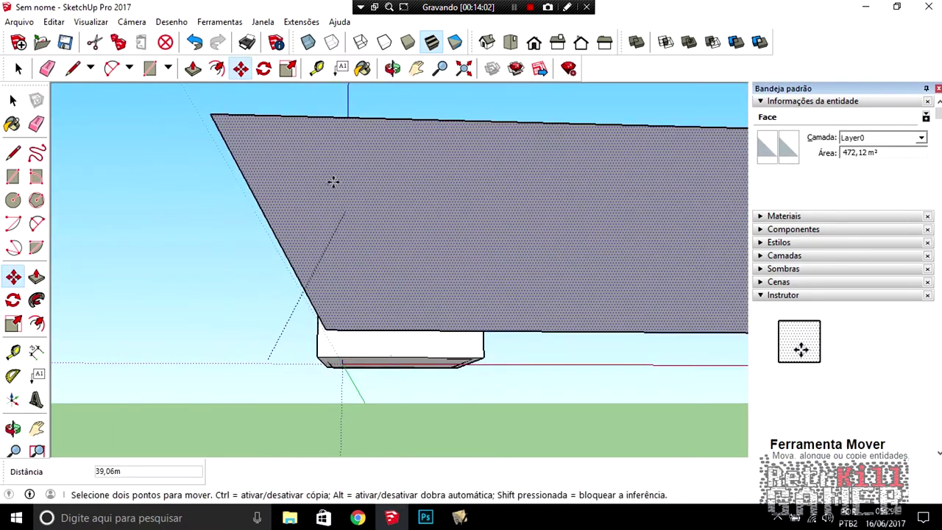
pyautogui.click(284, 120)
pyautogui.moveTo(284, 120)
pyautogui.mouseDown(button='middle')
pyautogui.moveTo(393, 255)
pyautogui.moveTo(343, 251)
pyautogui.mouseUp(button='middle')
pyautogui.click(294, 210)
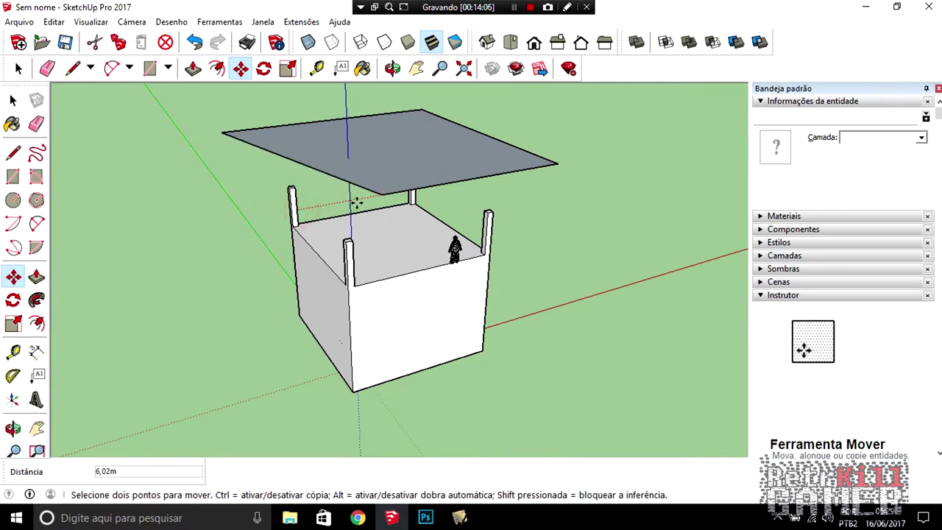
pyautogui.click(303, 204)
pyautogui.moveTo(382, 213)
pyautogui.mouseDown(button='middle')
pyautogui.moveTo(305, 162)
pyautogui.moveTo(379, 296)
pyautogui.moveTo(310, 145)
pyautogui.mouseUp(button='middle')
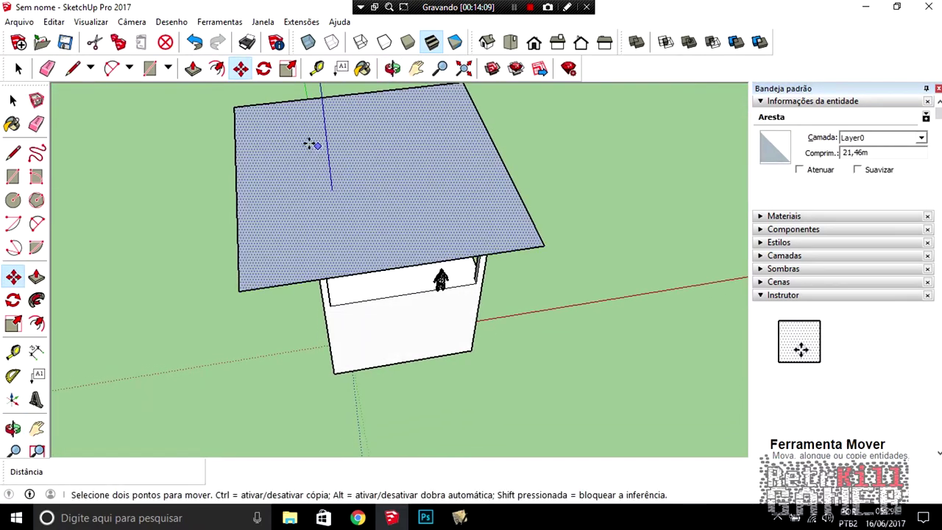
# - Shift the roof face again and begin pulling it up into a slab
pyautogui.click(335, 182)
pyautogui.moveTo(361, 164)
pyautogui.mouseDown(button='middle')
pyautogui.moveTo(389, 319)
pyautogui.moveTo(375, 272)
pyautogui.moveTo(357, 262)
pyautogui.moveTo(345, 140)
pyautogui.moveTo(473, 157)
pyautogui.moveTo(458, 176)
pyautogui.moveTo(463, 122)
pyautogui.moveTo(457, 285)
pyautogui.moveTo(479, 227)
pyautogui.moveTo(365, 131)
pyautogui.mouseUp(button='middle')
pyautogui.scroll(2, 380, 179)
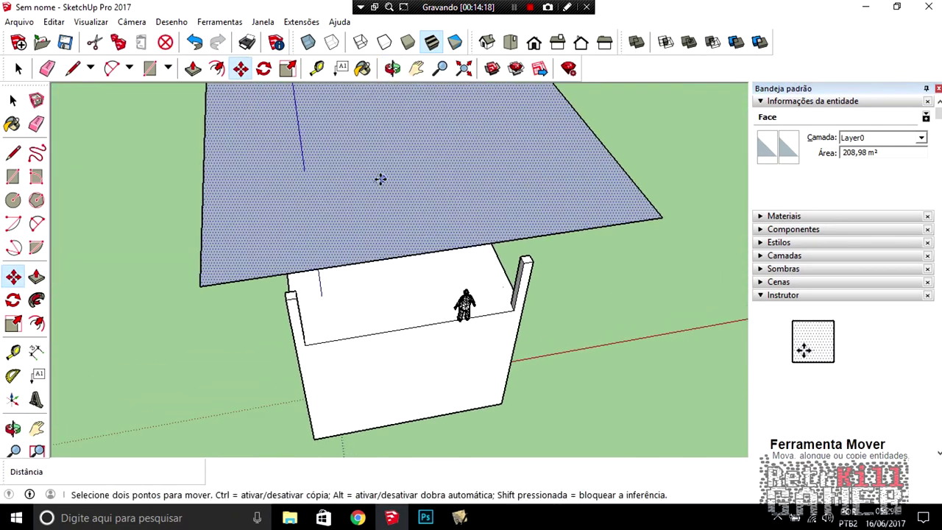
pyautogui.click(193, 69)
pyautogui.click(363, 227)
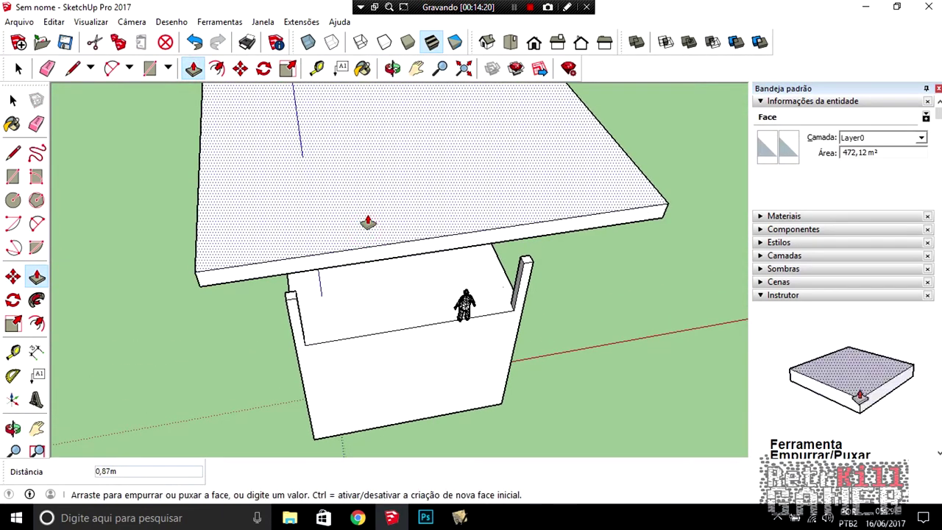
# - Push/Pull the roof slab's underside to adjust the slab's thickness
pyautogui.click(375, 226)
pyautogui.moveTo(446, 315)
pyautogui.mouseDown(button='middle')
pyautogui.moveTo(542, 219)
pyautogui.moveTo(449, 144)
pyautogui.mouseUp(button='middle')
pyautogui.scroll(2, 450, 145)
pyautogui.scroll(2, 346, 130)
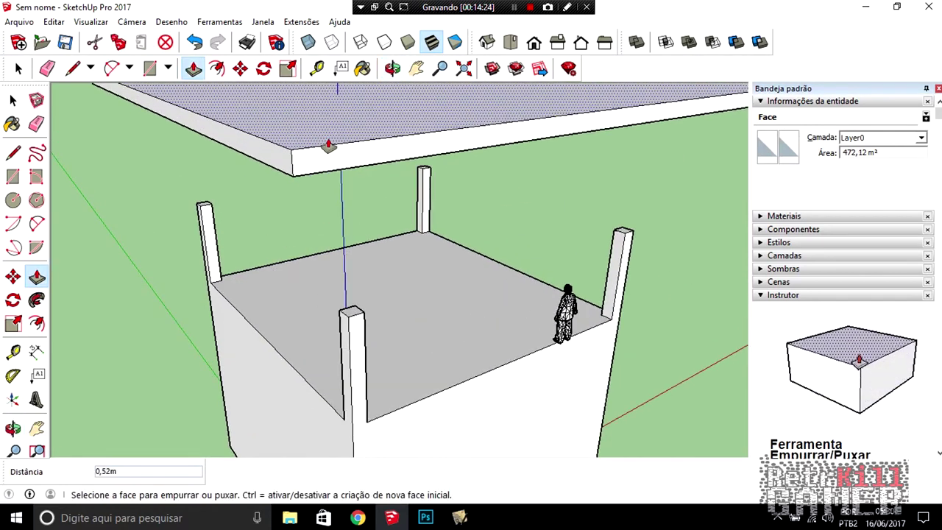
pyautogui.click(331, 149)
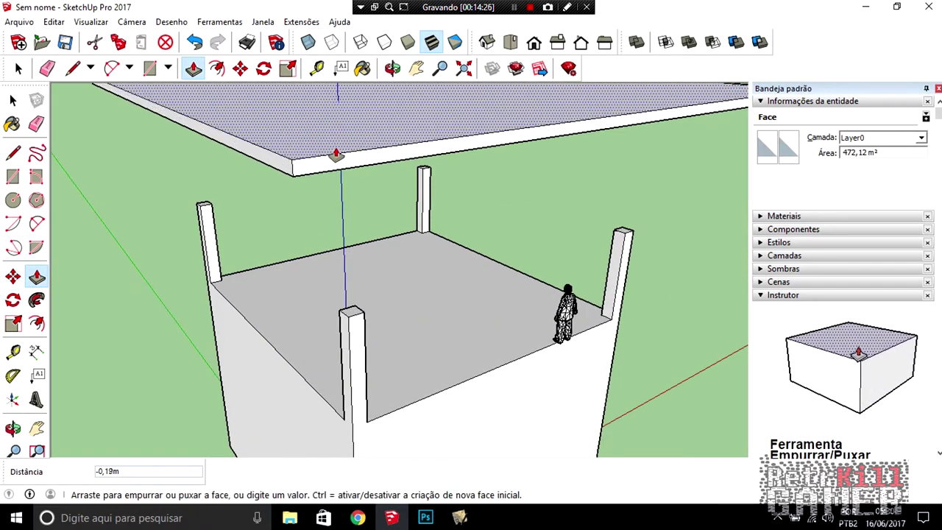
pyautogui.moveTo(381, 182)
pyautogui.mouseDown(button='middle')
pyautogui.moveTo(332, 211)
pyautogui.moveTo(530, 231)
pyautogui.moveTo(501, 213)
pyautogui.moveTo(510, 218)
pyautogui.mouseUp(button='middle')
pyautogui.click(332, 212)
# - Scale the roof slab down to 0,90
pyautogui.moveTo(431, 183)
pyautogui.mouseDown(button='middle')
pyautogui.moveTo(476, 219)
pyautogui.moveTo(487, 202)
pyautogui.moveTo(551, 178)
pyautogui.moveTo(481, 260)
pyautogui.moveTo(500, 195)
pyautogui.moveTo(476, 215)
pyautogui.moveTo(427, 213)
pyautogui.moveTo(439, 322)
pyautogui.moveTo(479, 242)
pyautogui.moveTo(568, 305)
pyautogui.moveTo(912, 411)
pyautogui.moveTo(391, 336)
pyautogui.mouseUp(button='middle')
pyautogui.press('s')
pyautogui.moveTo(391, 336)
pyautogui.mouseDown()
pyautogui.moveTo(399, 300)
pyautogui.moveTo(409, 311)
pyautogui.mouseUp()
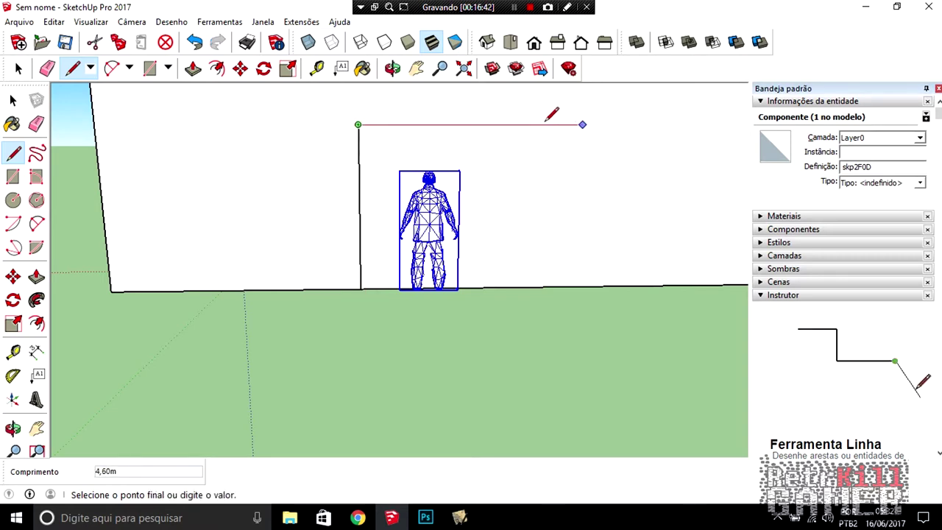
# - Push the entrance face 3,10m into the front wall
pyautogui.scroll(-2, 688, 124)
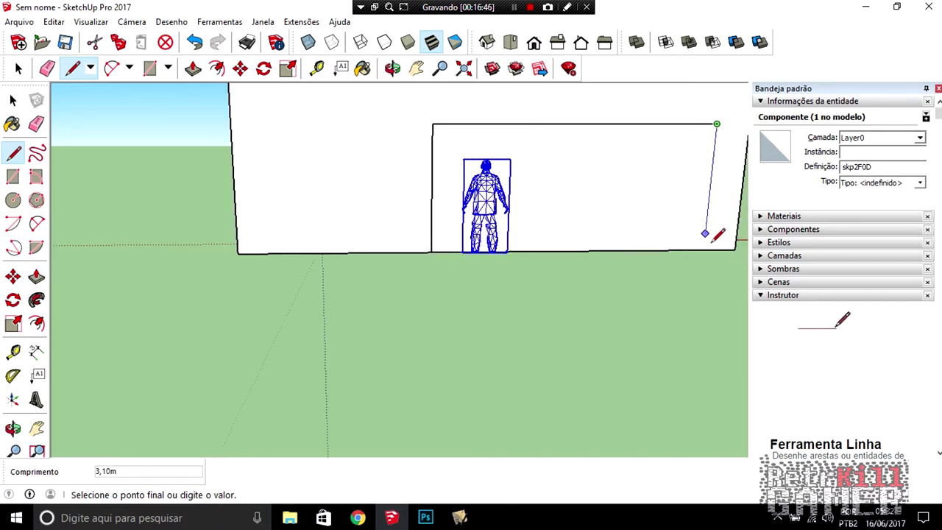
pyautogui.moveTo(595, 234); pyautogui.dragTo(223, 116, button='middle')
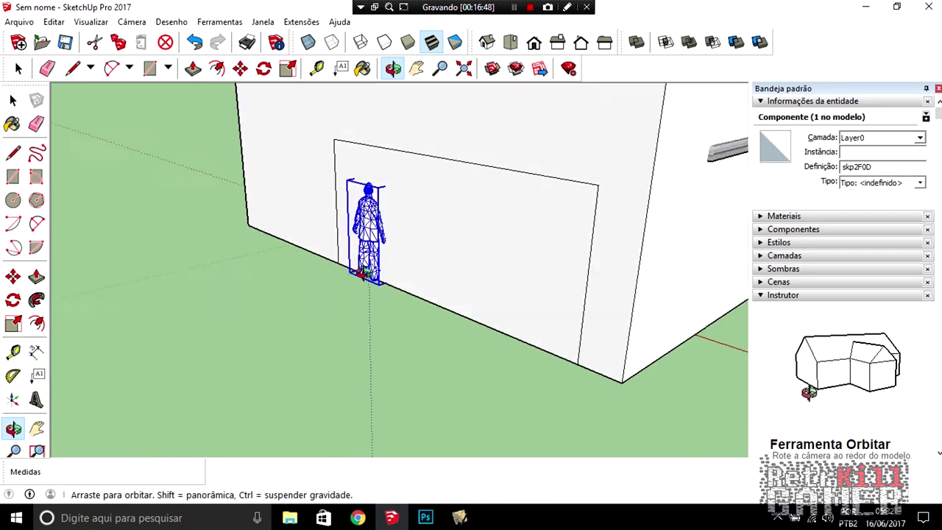
pyautogui.click(193, 69)
pyautogui.click(433, 228)
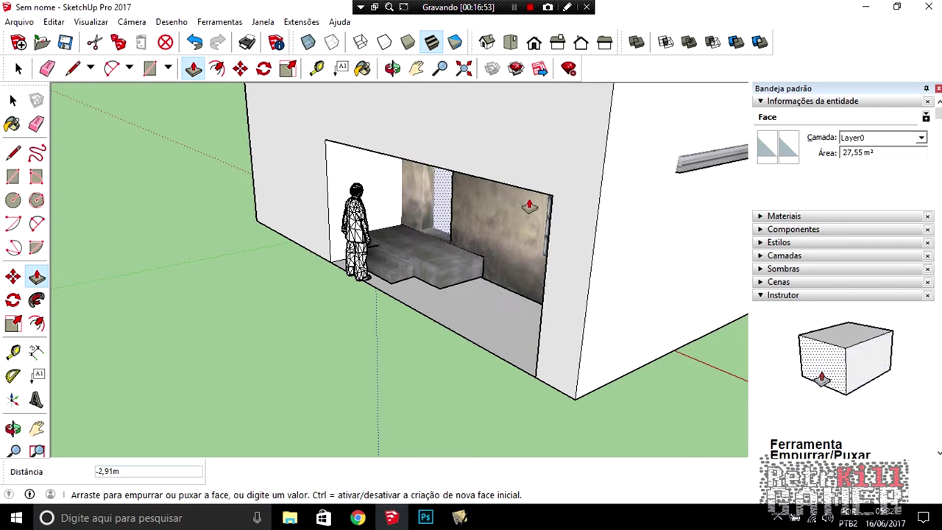
pyautogui.click(532, 207)
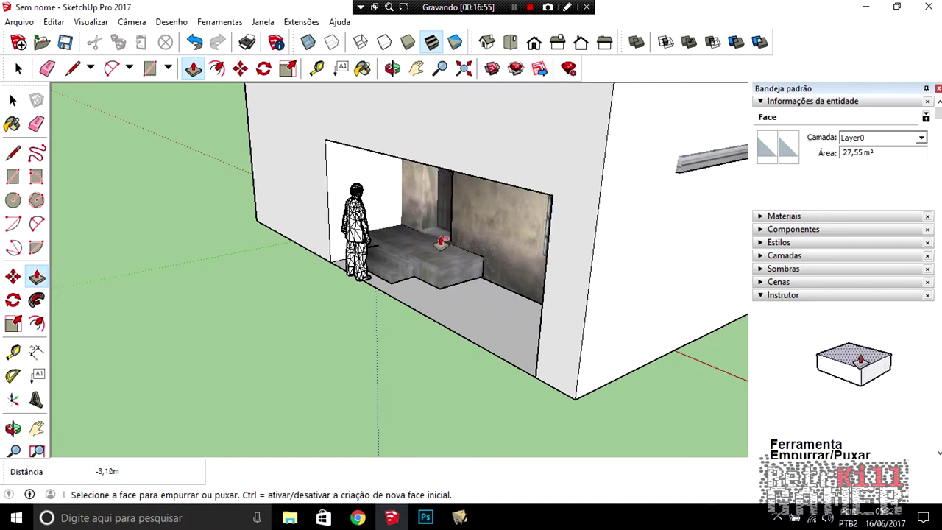
# - Push/Pull a face on the building's underside, viewed head-on through the opening
pyautogui.moveTo(445, 267); pyautogui.dragTo(420, 179, button='middle')
pyautogui.scroll(3, 420, 180)
pyautogui.moveTo(498, 196)
pyautogui.mouseDown(button='middle')
pyautogui.moveTo(551, 216)
pyautogui.moveTo(393, 169)
pyautogui.moveTo(422, 216)
pyautogui.moveTo(466, 233)
pyautogui.moveTo(311, 162)
pyautogui.moveTo(420, 178)
pyautogui.moveTo(304, 190)
pyautogui.moveTo(399, 203)
pyautogui.mouseUp(button='middle')
pyautogui.click(401, 202)
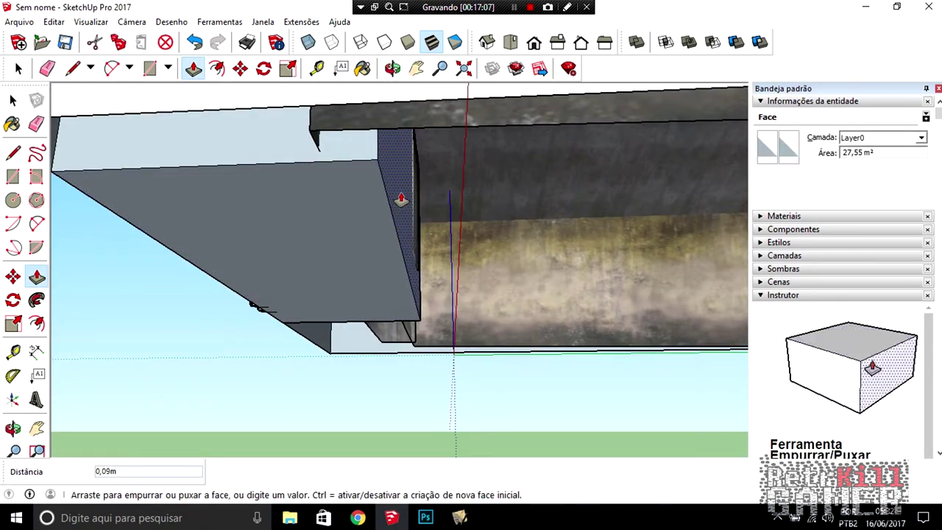
pyautogui.moveTo(341, 221)
pyautogui.mouseDown(button='middle')
pyautogui.moveTo(610, 235)
pyautogui.moveTo(615, 309)
pyautogui.moveTo(546, 293)
pyautogui.moveTo(564, 276)
pyautogui.moveTo(504, 272)
pyautogui.moveTo(561, 300)
pyautogui.moveTo(461, 323)
pyautogui.moveTo(529, 280)
pyautogui.moveTo(559, 280)
pyautogui.moveTo(550, 275)
pyautogui.moveTo(553, 316)
pyautogui.moveTo(584, 312)
pyautogui.moveTo(611, 282)
pyautogui.moveTo(520, 297)
pyautogui.mouseUp(button='middle')
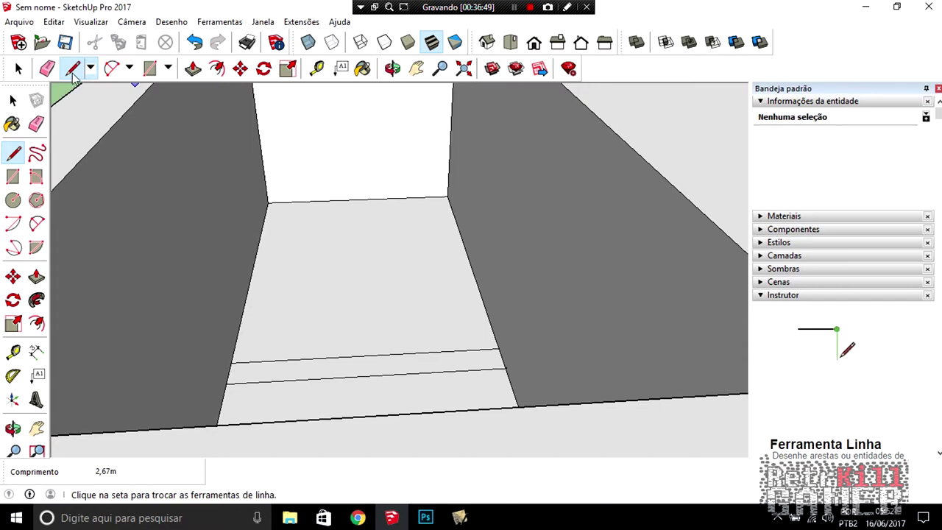
# - Pull the entrance's front step face up by 0,17m
pyautogui.click(192, 67)
pyautogui.click(363, 364)
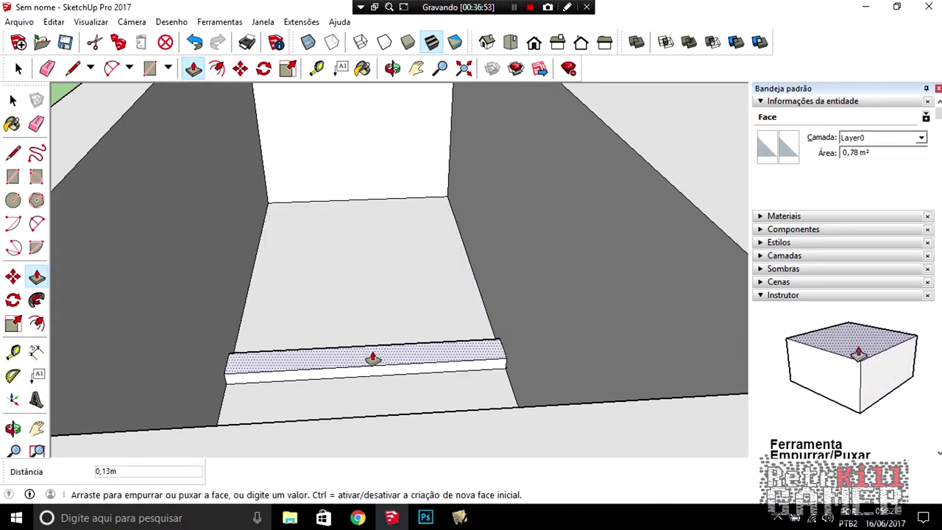
pyautogui.click(368, 347)
pyautogui.moveTo(373, 344); pyautogui.dragTo(343, 341, button='middle')
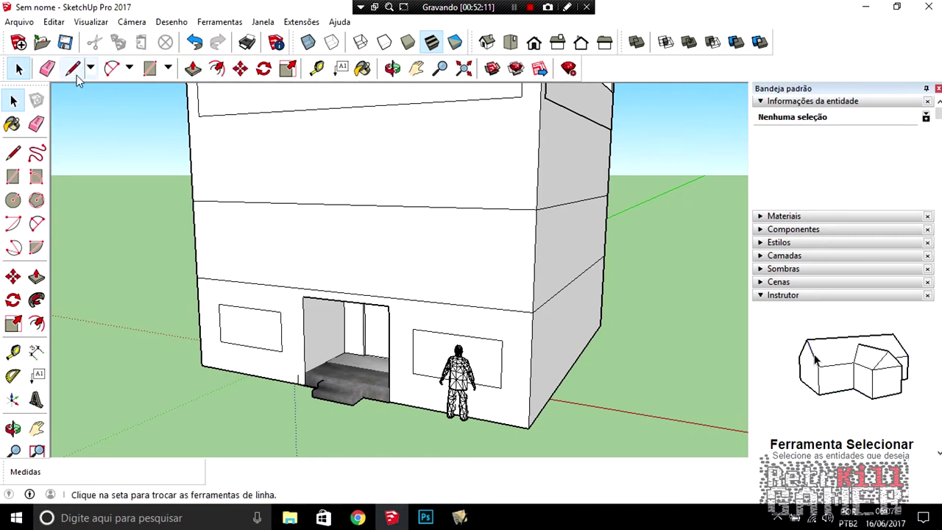
pyautogui.click(150, 68)
# - Draw a 38,41 m² rectangle across the second-storey facade and start pulling it outward
pyautogui.moveTo(221, 315); pyautogui.dragTo(294, 273, button='middle')
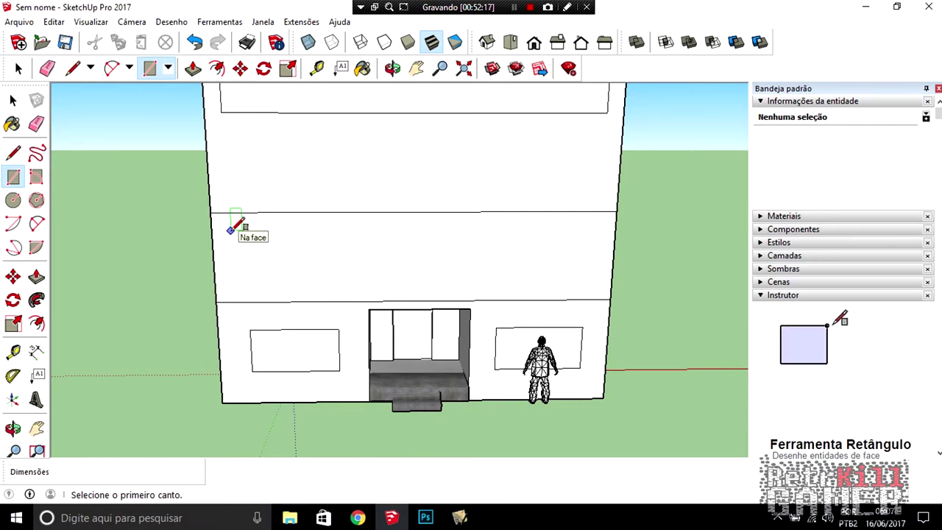
pyautogui.click(230, 230)
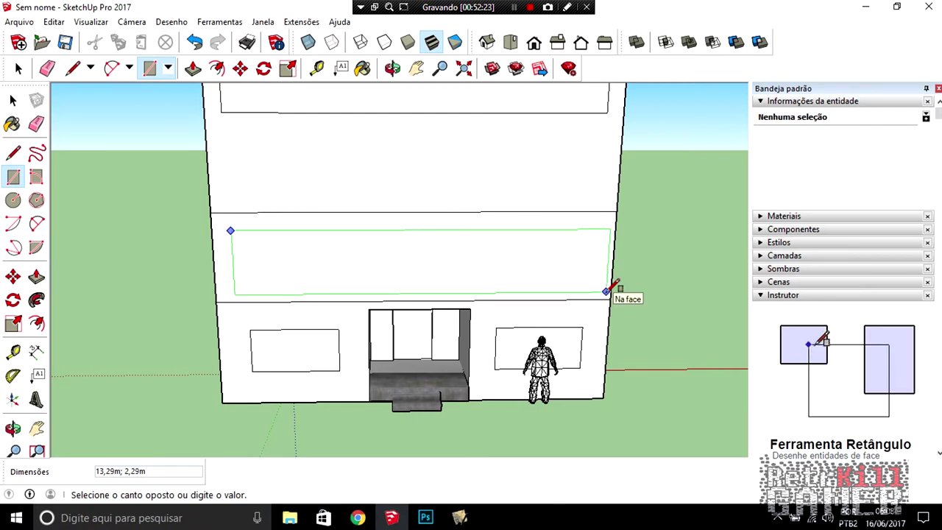
pyautogui.press('Escape')
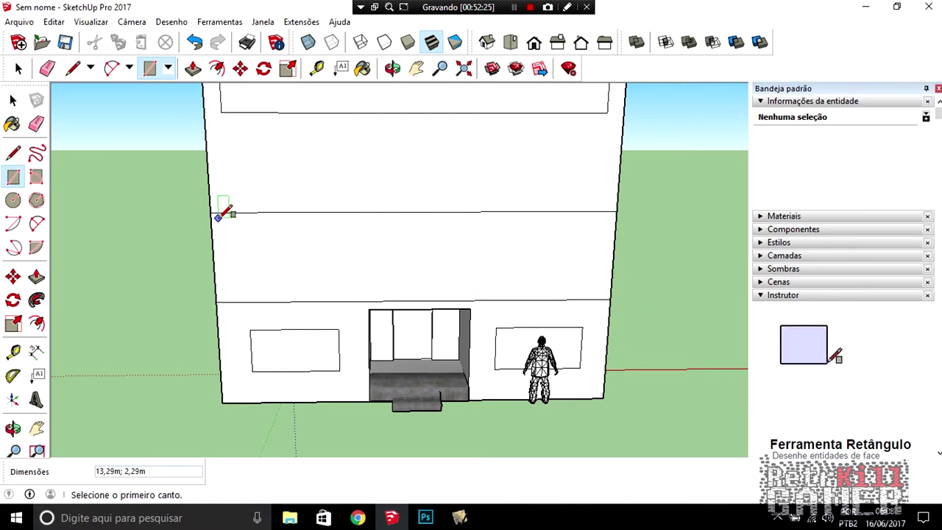
pyautogui.click(218, 218)
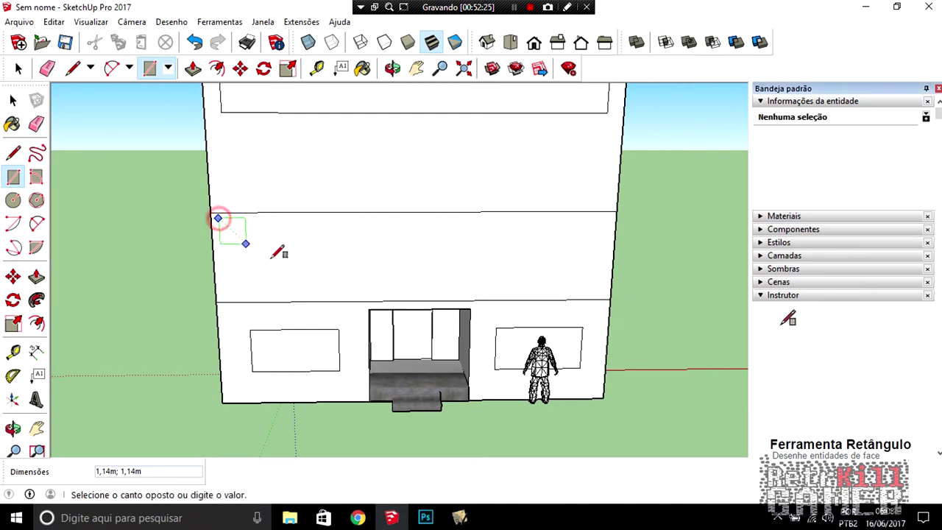
pyautogui.click(605, 294)
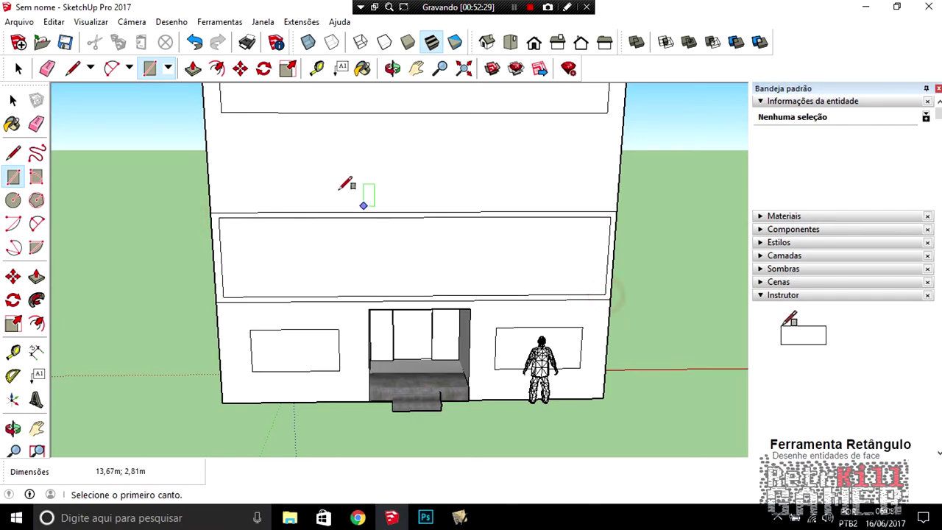
pyautogui.moveTo(357, 161); pyautogui.dragTo(210, 200, button='middle')
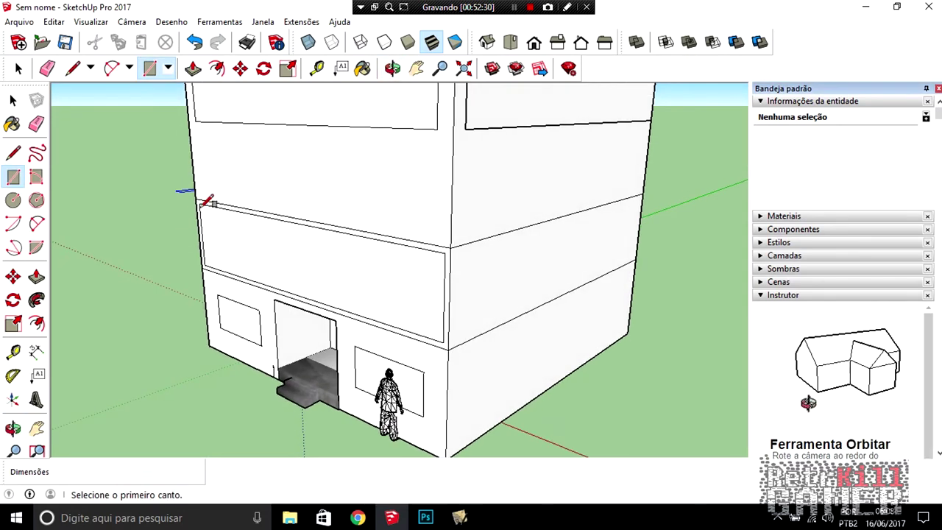
pyautogui.click(193, 67)
pyautogui.click(305, 242)
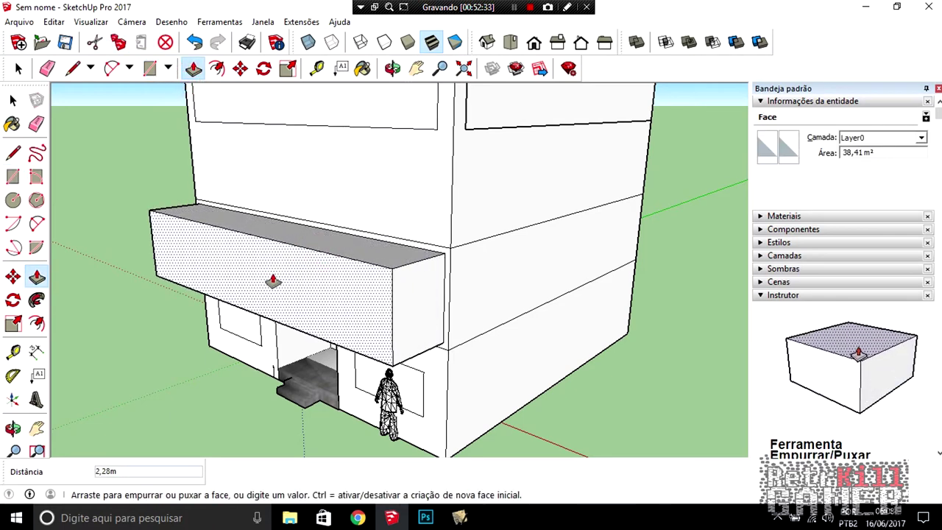
# - Set the block's projection, then push its top face down into a thin slab
pyautogui.click(291, 280)
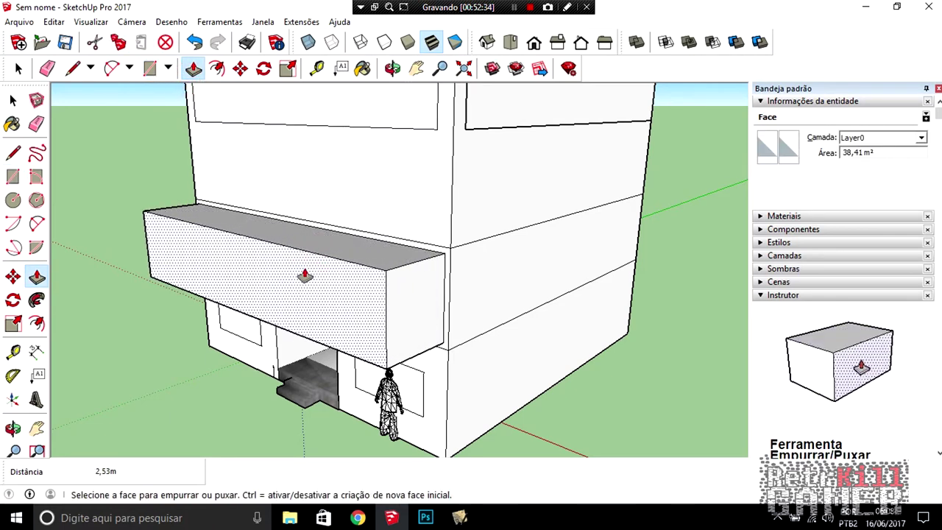
pyautogui.click(330, 244)
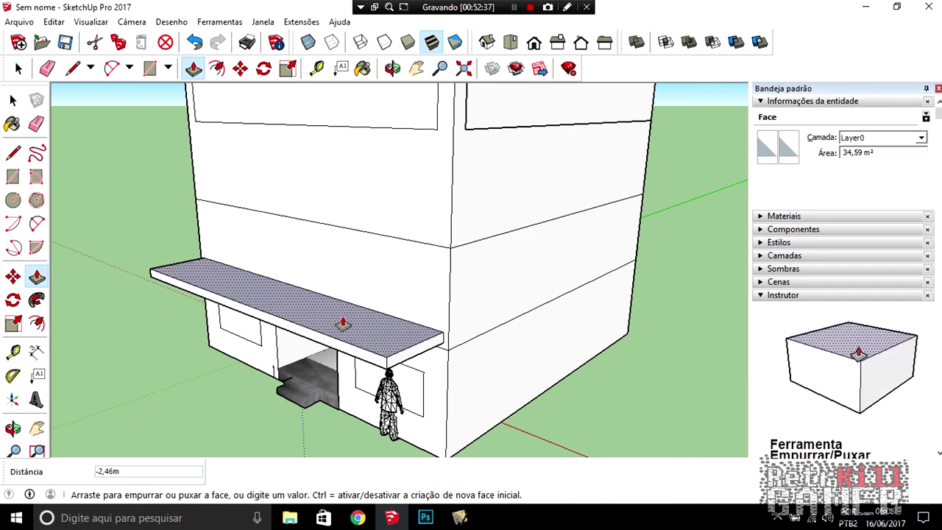
pyautogui.click(347, 326)
pyautogui.moveTo(330, 338); pyautogui.dragTo(412, 319, button='middle')
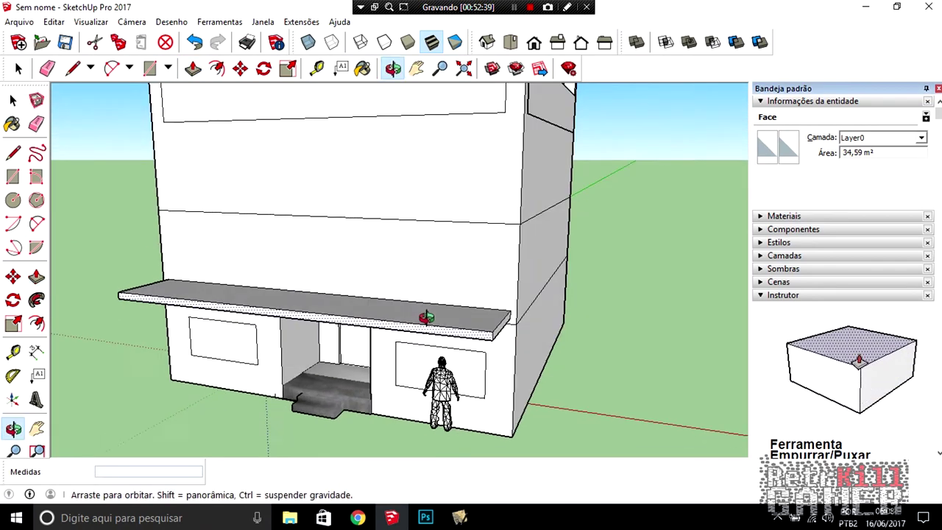
pyautogui.scroll(3, 442, 337)
# - Extend the slab's front face further and trim its side back by 0,49m
pyautogui.click(443, 328)
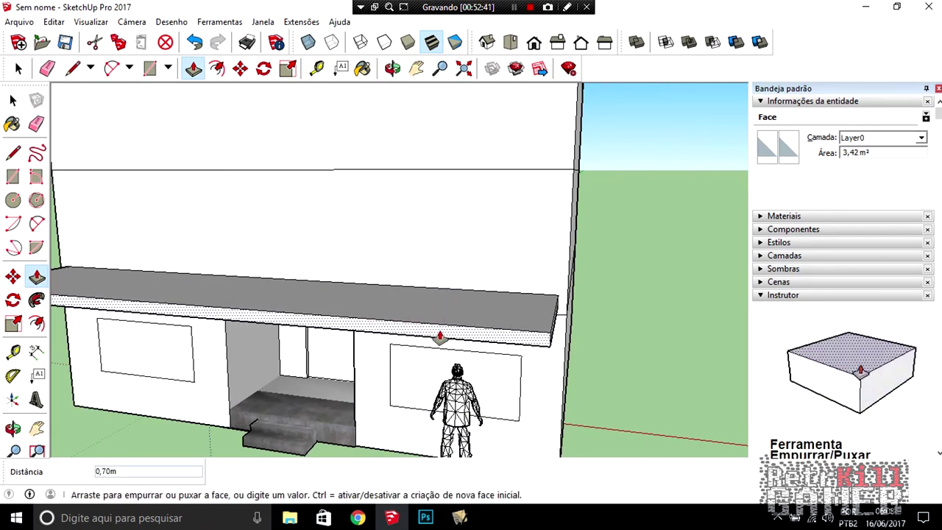
pyautogui.moveTo(430, 342)
pyautogui.mouseDown(button='middle')
pyautogui.moveTo(243, 320)
pyautogui.moveTo(199, 331)
pyautogui.moveTo(248, 301)
pyautogui.moveTo(330, 340)
pyautogui.moveTo(240, 95)
pyautogui.mouseUp(button='middle')
pyautogui.click(197, 317)
pyautogui.click(226, 318)
# - Orbit around the building to inspect the canopy from the front and left side
pyautogui.moveTo(393, 305)
pyautogui.mouseDown(button='middle')
pyautogui.moveTo(412, 267)
pyautogui.moveTo(450, 231)
pyautogui.mouseUp(button='middle')
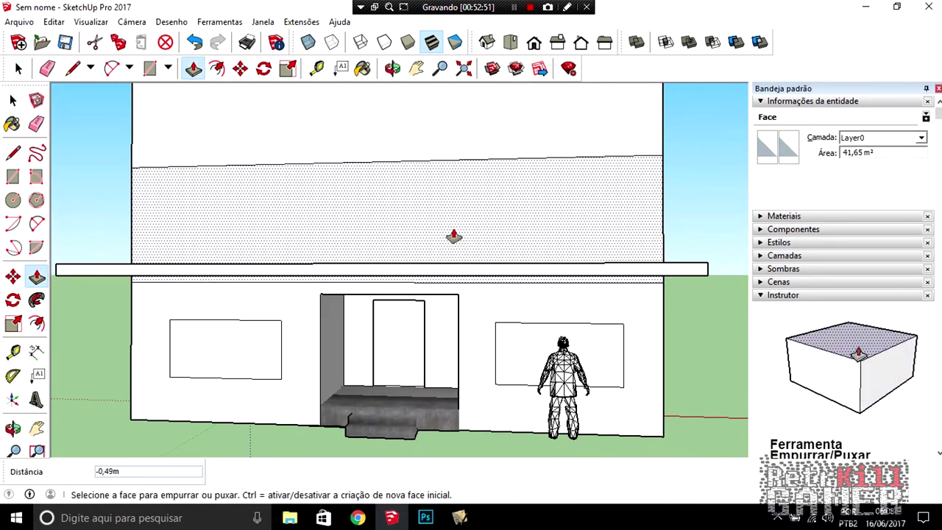
pyautogui.moveTo(208, 246)
pyautogui.mouseDown(button='middle')
pyautogui.moveTo(483, 255)
pyautogui.moveTo(346, 315)
pyautogui.moveTo(505, 315)
pyautogui.moveTo(557, 263)
pyautogui.moveTo(479, 152)
pyautogui.moveTo(253, 324)
pyautogui.moveTo(414, 280)
pyautogui.mouseUp(button='middle')
pyautogui.scroll(3, 414, 332)
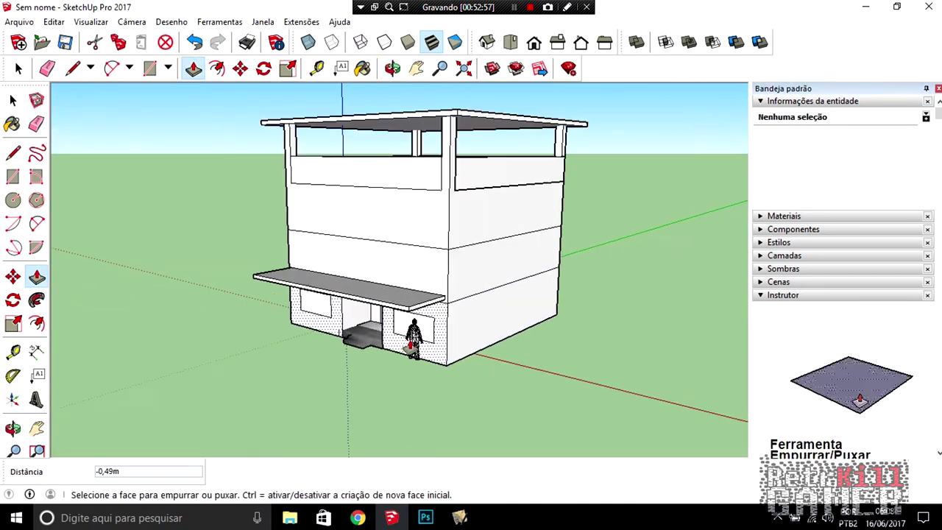
pyautogui.scroll(3, 361, 301)
pyautogui.moveTo(361, 300)
pyautogui.mouseDown(button='middle')
pyautogui.moveTo(534, 333)
pyautogui.moveTo(431, 337)
pyautogui.moveTo(464, 332)
pyautogui.mouseUp(button='middle')
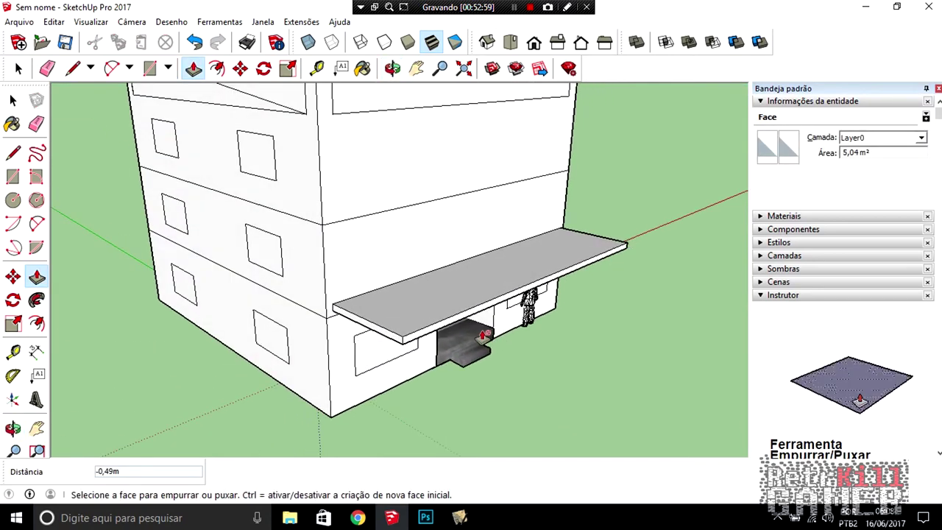
# - Recess the side wall's upper, middle-left and lower-left windows 0,28m into the wall
pyautogui.scroll(3, 462, 319)
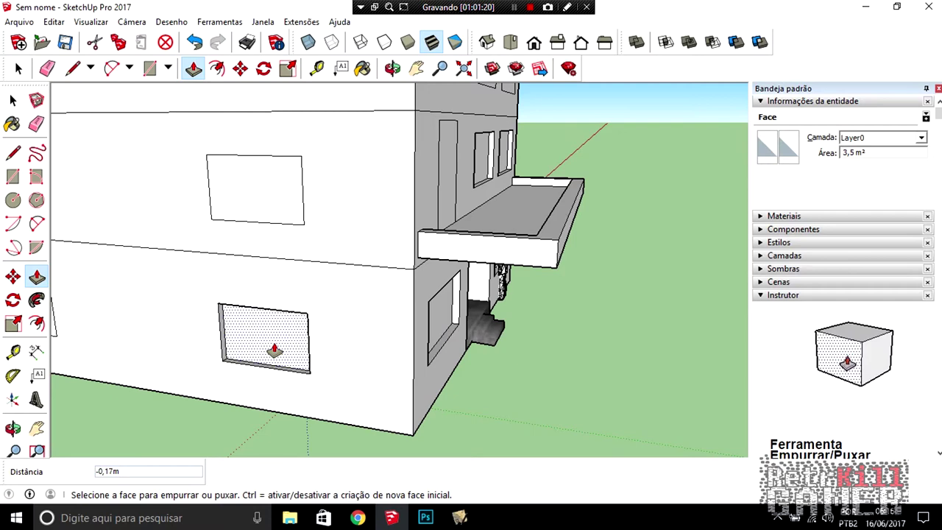
pyautogui.moveTo(228, 350)
pyautogui.mouseDown(button='middle')
pyautogui.moveTo(304, 346)
pyautogui.moveTo(314, 195)
pyautogui.mouseUp(button='middle')
pyautogui.click(314, 174)
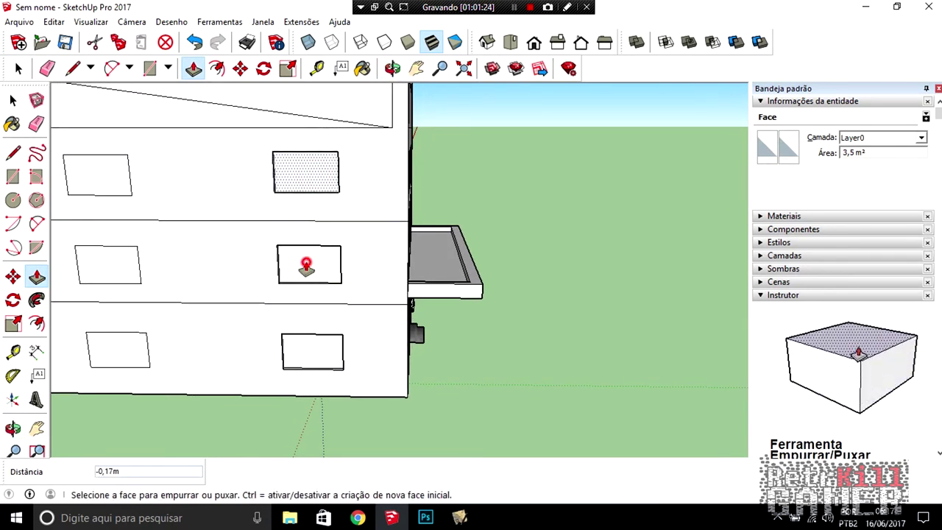
pyautogui.click(308, 183)
pyautogui.click(120, 263)
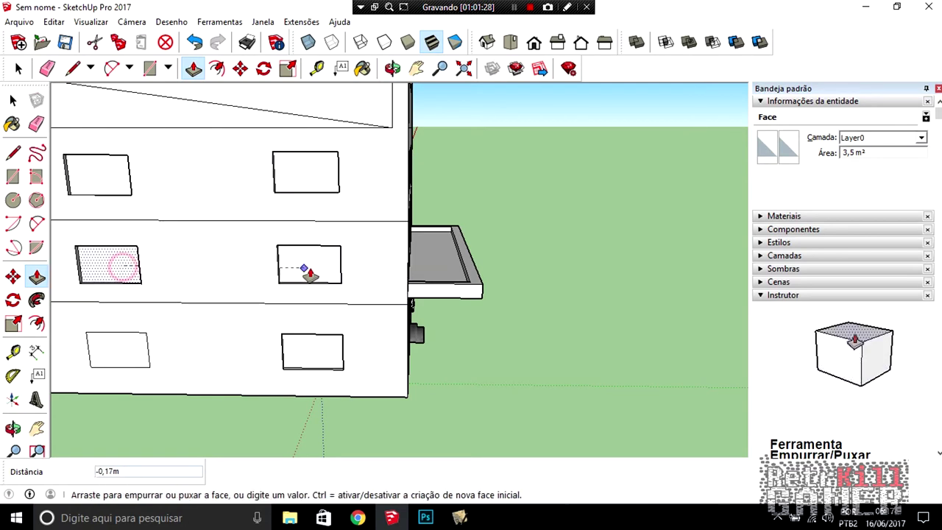
pyautogui.click(311, 267)
pyautogui.click(125, 343)
# - Recess the lower-right, middle-right, middle-centre and lower-centre windows on the three-row facade
pyautogui.moveTo(301, 359)
pyautogui.mouseDown(button='middle')
pyautogui.moveTo(316, 336)
pyautogui.moveTo(532, 343)
pyautogui.mouseUp(button='middle')
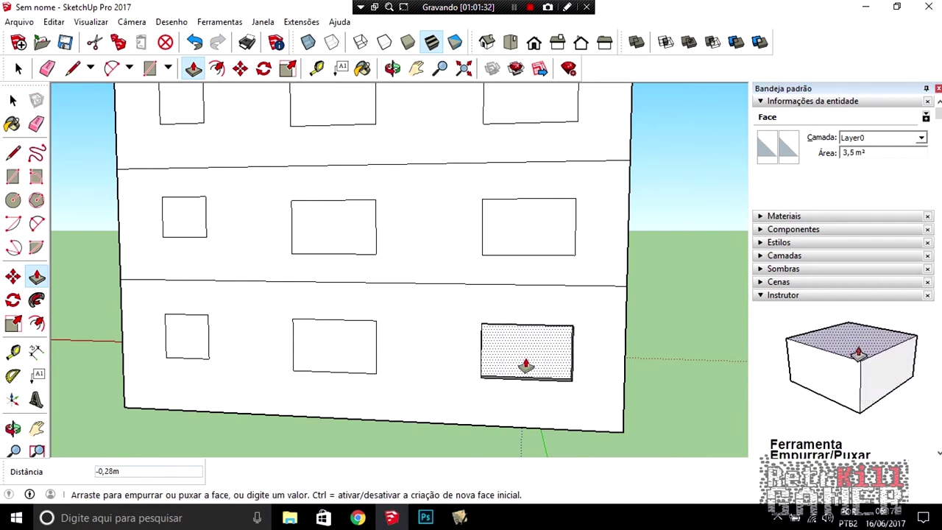
pyautogui.click(521, 356)
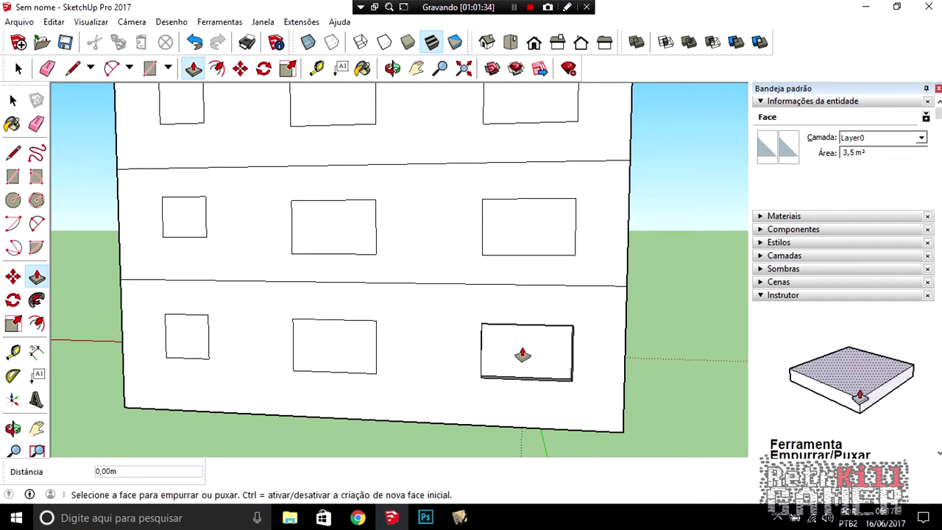
pyautogui.click(517, 358)
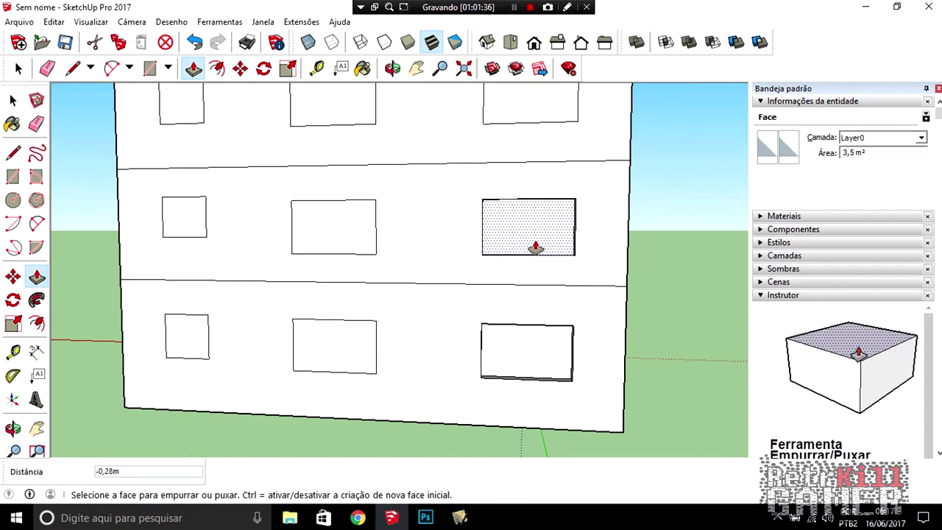
pyautogui.click(340, 225)
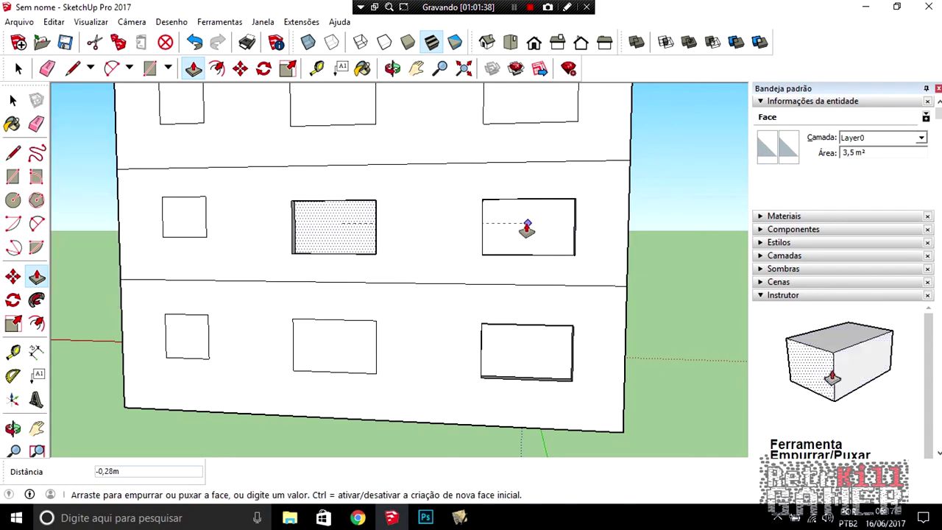
pyautogui.click(330, 340)
pyautogui.click(540, 354)
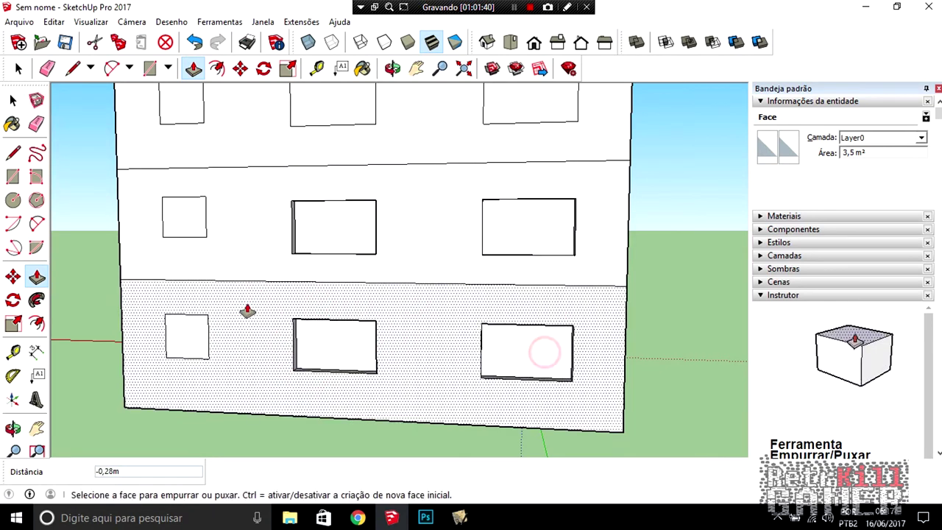
pyautogui.click(199, 336)
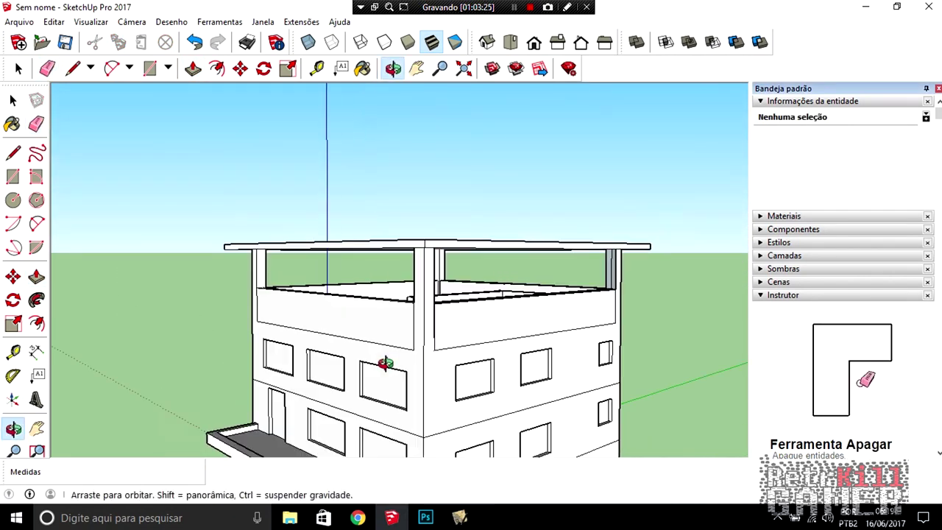
pyautogui.moveTo(384, 363)
pyautogui.mouseDown(button='middle')
pyautogui.moveTo(315, 336)
pyautogui.moveTo(189, 331)
pyautogui.moveTo(430, 329)
pyautogui.moveTo(414, 378)
pyautogui.mouseUp(button='middle')
pyautogui.press('e')
pyautogui.scroll(-3, 431, 329)
pyautogui.scroll(5, 419, 307)
pyautogui.scroll(3, 410, 287)
pyautogui.scroll(3, 315, 263)
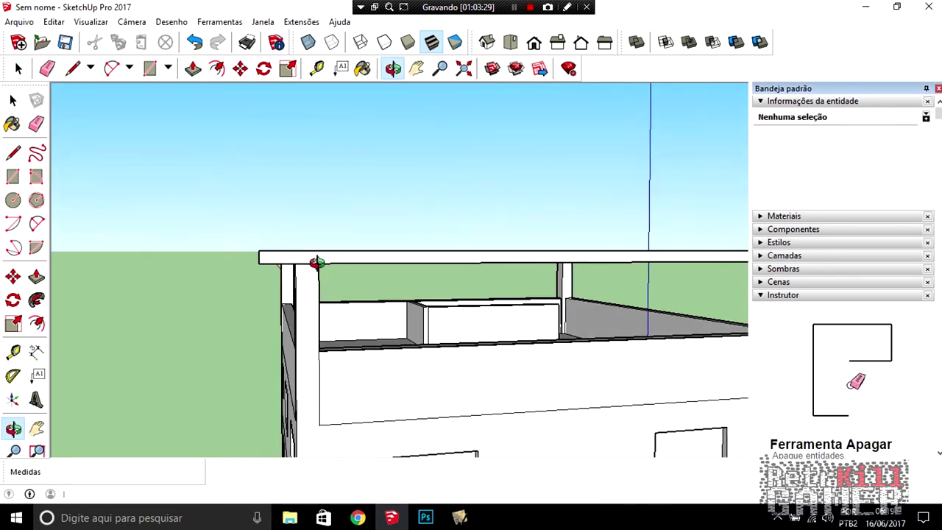
pyautogui.scroll(-4, 385, 294)
pyautogui.moveTo(385, 294)
pyautogui.mouseDown(button='middle')
pyautogui.moveTo(295, 273)
pyautogui.moveTo(365, 372)
pyautogui.moveTo(380, 275)
pyautogui.moveTo(289, 381)
pyautogui.moveTo(375, 273)
pyautogui.moveTo(282, 216)
pyautogui.mouseUp(button='middle')
pyautogui.scroll(-2, 292, 303)
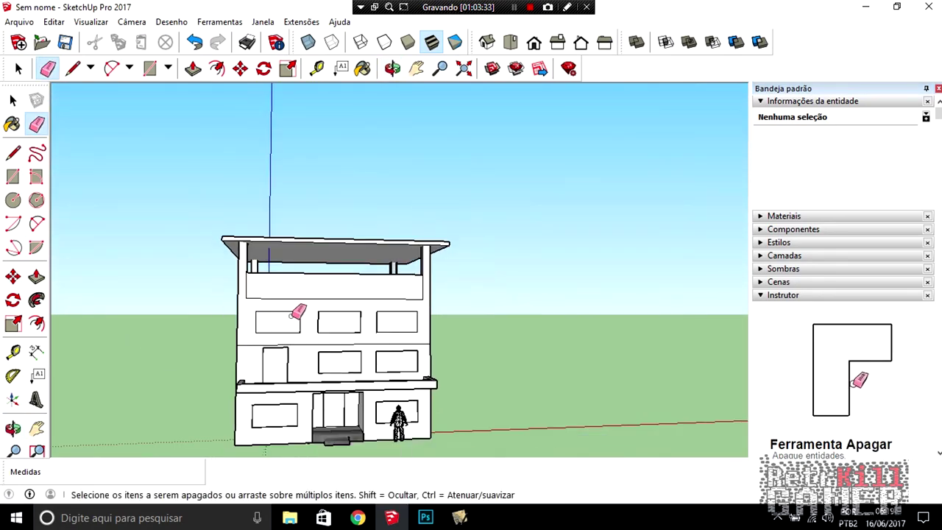
pyautogui.scroll(-2, 334, 286)
pyautogui.moveTo(334, 286)
pyautogui.mouseDown(button='middle')
pyautogui.moveTo(315, 187)
pyautogui.moveTo(154, 234)
pyautogui.moveTo(199, 417)
pyautogui.moveTo(471, 420)
pyautogui.mouseUp(button='middle')
pyautogui.moveTo(357, 267); pyautogui.dragTo(431, 421, button='middle')
pyautogui.moveTo(594, 364)
pyautogui.mouseDown(button='middle')
pyautogui.moveTo(584, 211)
pyautogui.moveTo(488, 263)
pyautogui.moveTo(435, 319)
pyautogui.moveTo(317, 230)
pyautogui.mouseUp(button='middle')
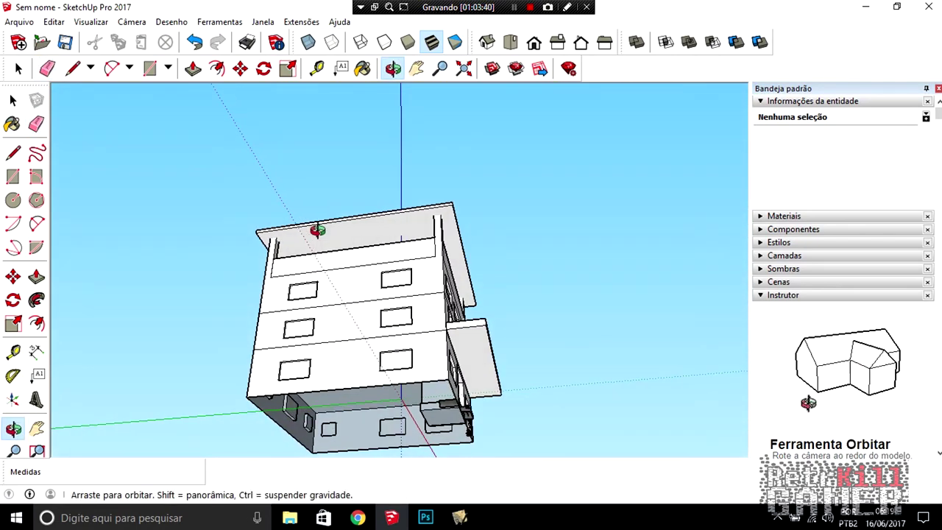
pyautogui.moveTo(336, 301); pyautogui.dragTo(292, 243, button='middle')
pyautogui.moveTo(357, 374); pyautogui.dragTo(187, 398, button='middle')
pyautogui.press('e')
pyautogui.moveTo(429, 275)
pyautogui.mouseDown(button='middle')
pyautogui.moveTo(496, 204)
pyautogui.moveTo(296, 353)
pyautogui.moveTo(505, 299)
pyautogui.moveTo(235, 288)
pyautogui.mouseUp(button='middle')
pyautogui.moveTo(486, 320)
pyautogui.mouseDown(button='middle')
pyautogui.moveTo(330, 295)
pyautogui.moveTo(631, 284)
pyautogui.moveTo(358, 288)
pyautogui.moveTo(523, 275)
pyautogui.moveTo(462, 305)
pyautogui.mouseUp(button='middle')
pyautogui.moveTo(259, 310)
pyautogui.mouseDown(button='middle')
pyautogui.moveTo(427, 328)
pyautogui.moveTo(489, 320)
pyautogui.moveTo(458, 429)
pyautogui.moveTo(467, 358)
pyautogui.moveTo(522, 319)
pyautogui.moveTo(471, 301)
pyautogui.moveTo(420, 242)
pyautogui.moveTo(469, 171)
pyautogui.moveTo(564, 169)
pyautogui.moveTo(330, 346)
pyautogui.moveTo(153, 249)
pyautogui.mouseUp(button='middle')
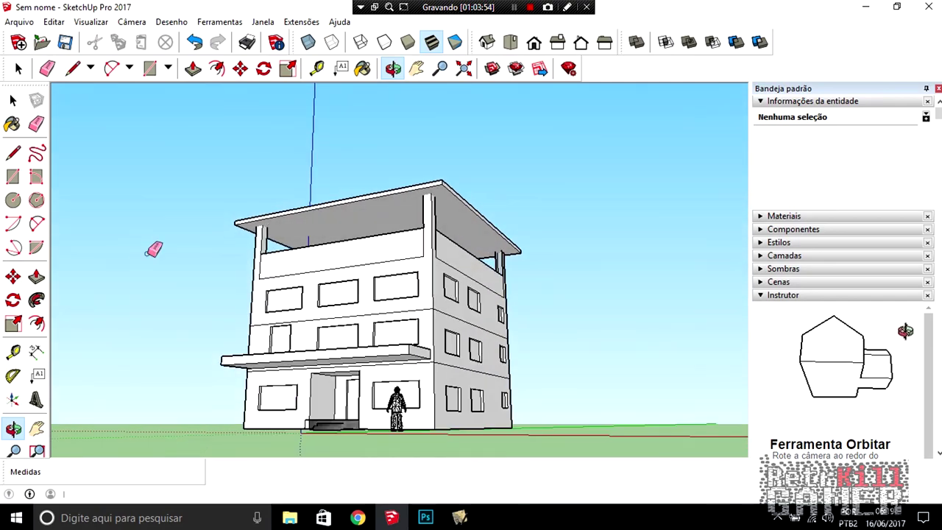
pyautogui.moveTo(318, 301)
pyautogui.mouseDown(button='middle')
pyautogui.moveTo(395, 331)
pyautogui.moveTo(329, 443)
pyautogui.moveTo(500, 357)
pyautogui.moveTo(449, 294)
pyautogui.moveTo(507, 398)
pyautogui.moveTo(536, 415)
pyautogui.moveTo(507, 337)
pyautogui.moveTo(422, 196)
pyautogui.mouseUp(button='middle')
pyautogui.moveTo(505, 242)
pyautogui.mouseDown(button='middle')
pyautogui.moveTo(331, 267)
pyautogui.moveTo(203, 316)
pyautogui.mouseUp(button='middle')
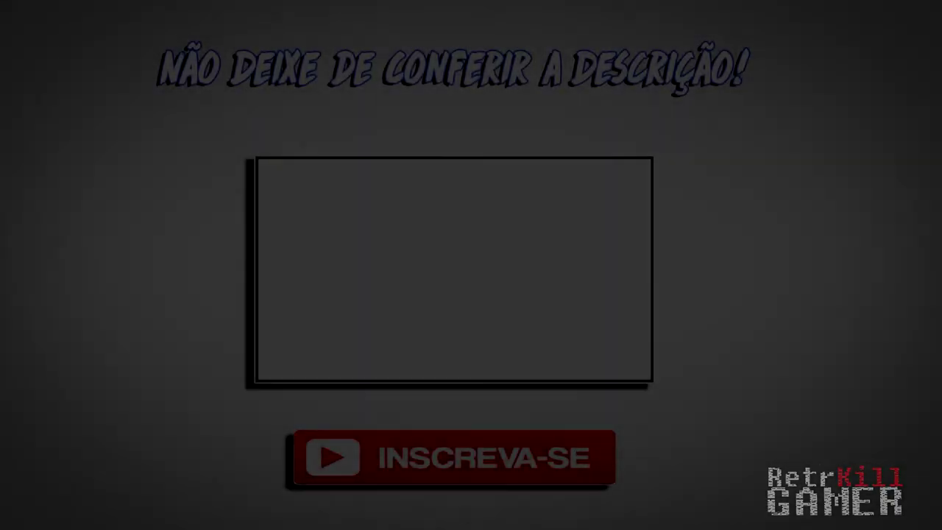